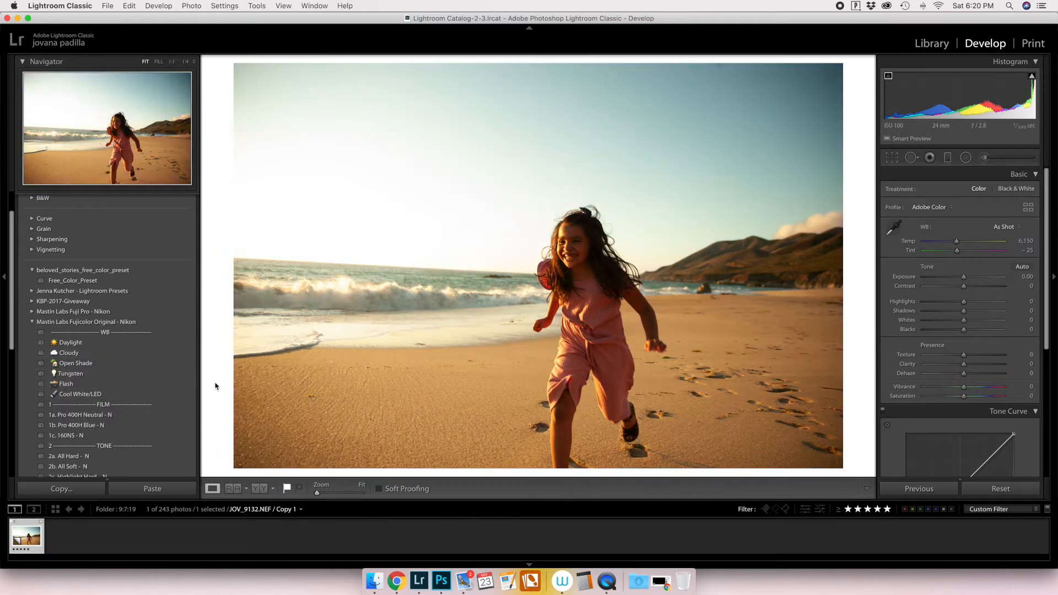
Apply the Flash white balance preset and the 1c. 160NS film preset from the Mastin Labs Fujicolor Original - Nikon set.
click(147, 378)
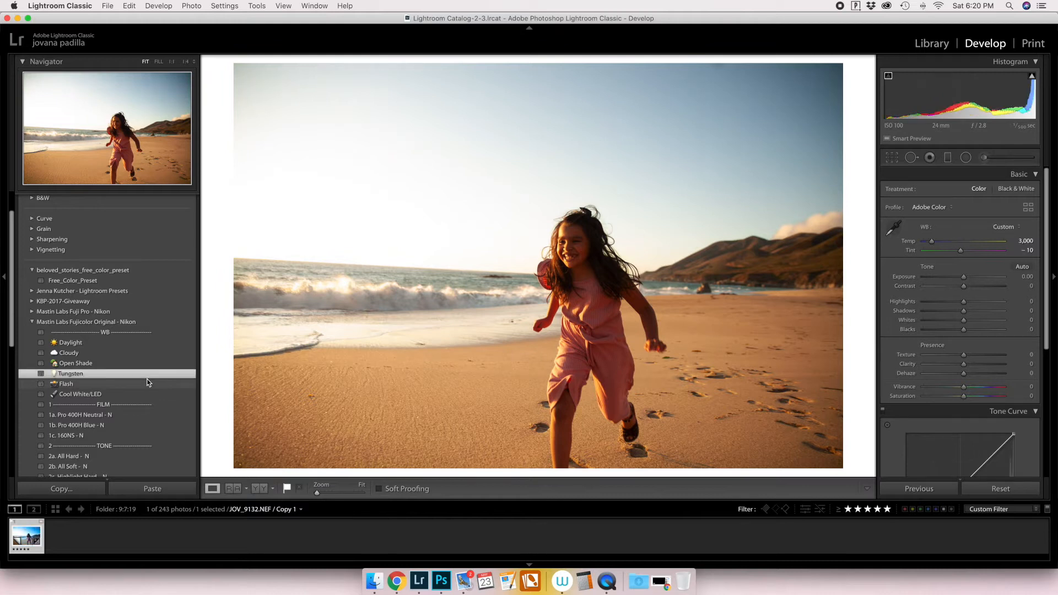
click(140, 387)
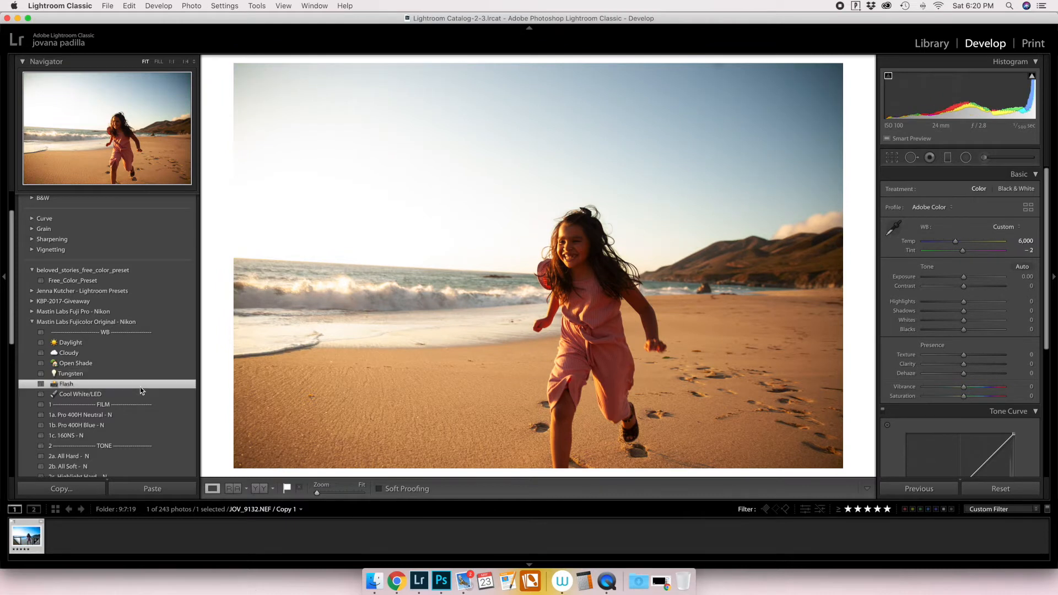
scroll(147, 385, down, 2)
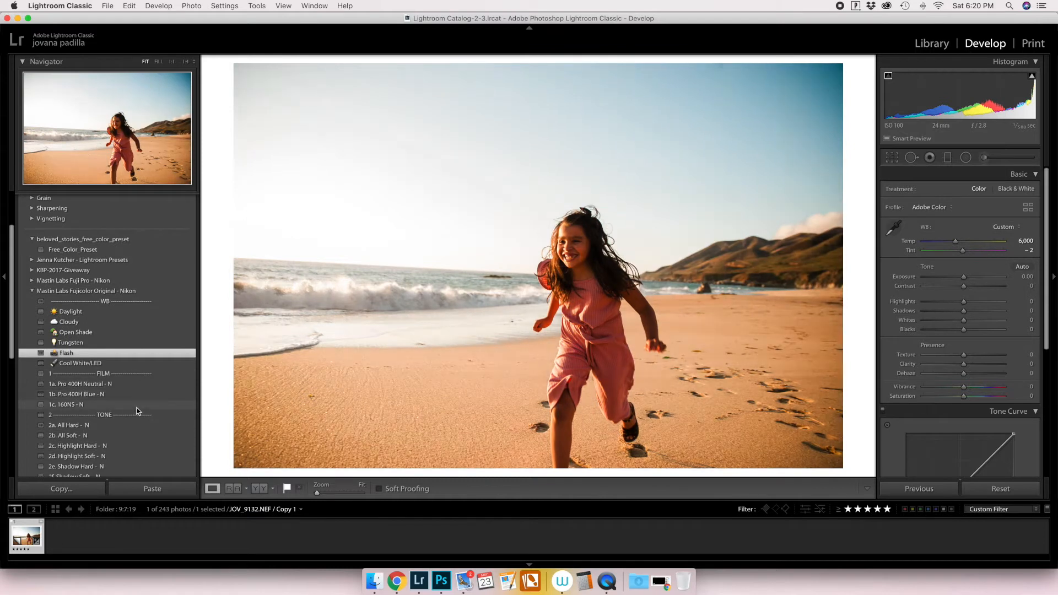
click(136, 408)
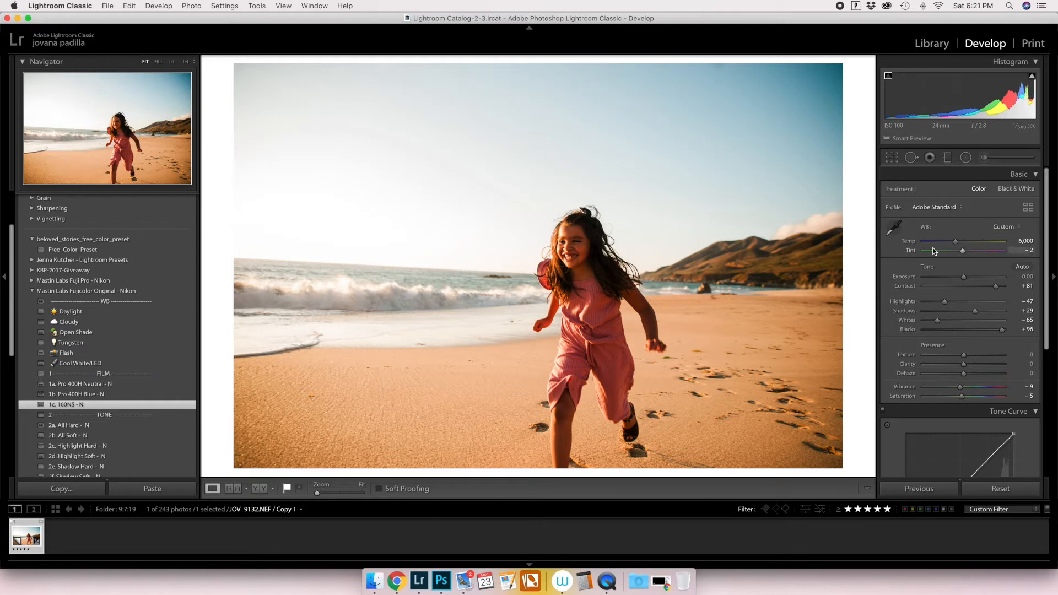
Enable lens correction on the beach photo with the 3a. Lens Correction On preset.
scroll(146, 369, down, 3)
scroll(146, 386, down, 2)
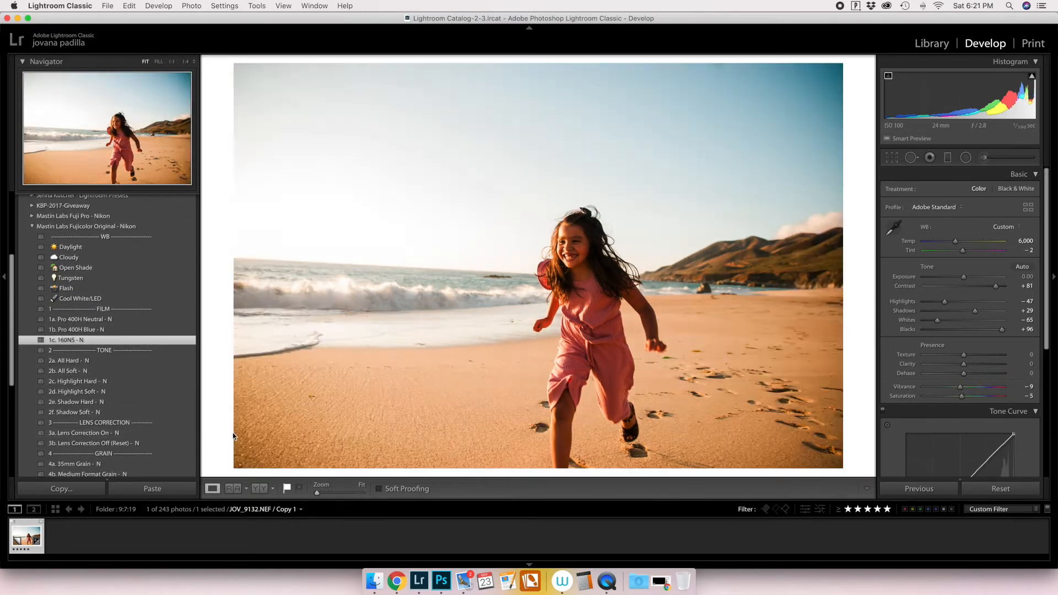
click(132, 433)
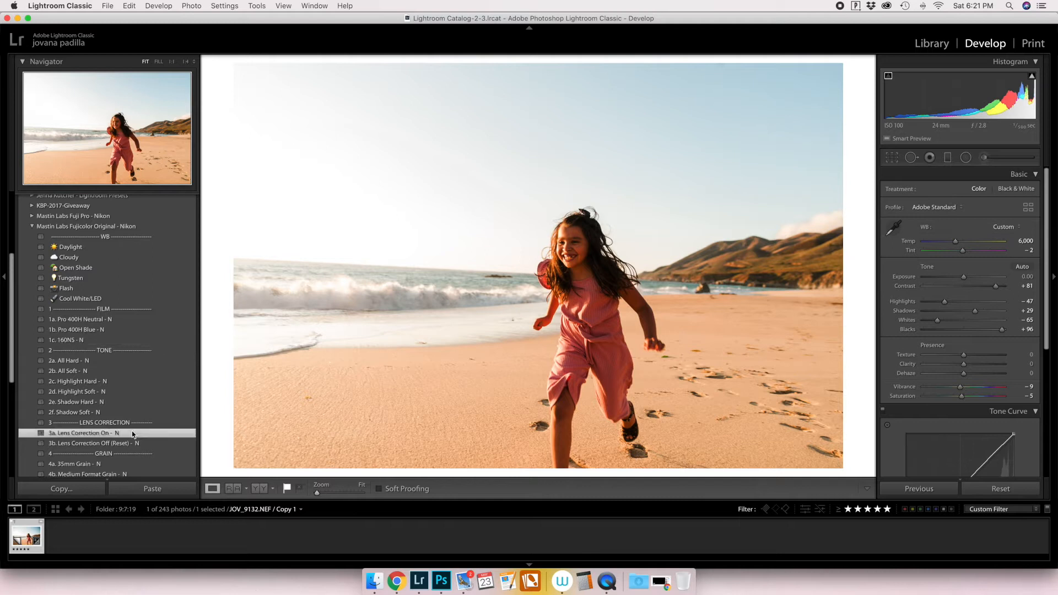
Set Highlights and Whites to −100 and Shadows to +76, and compare the photo with its before version.
drag(945, 302, 889, 318)
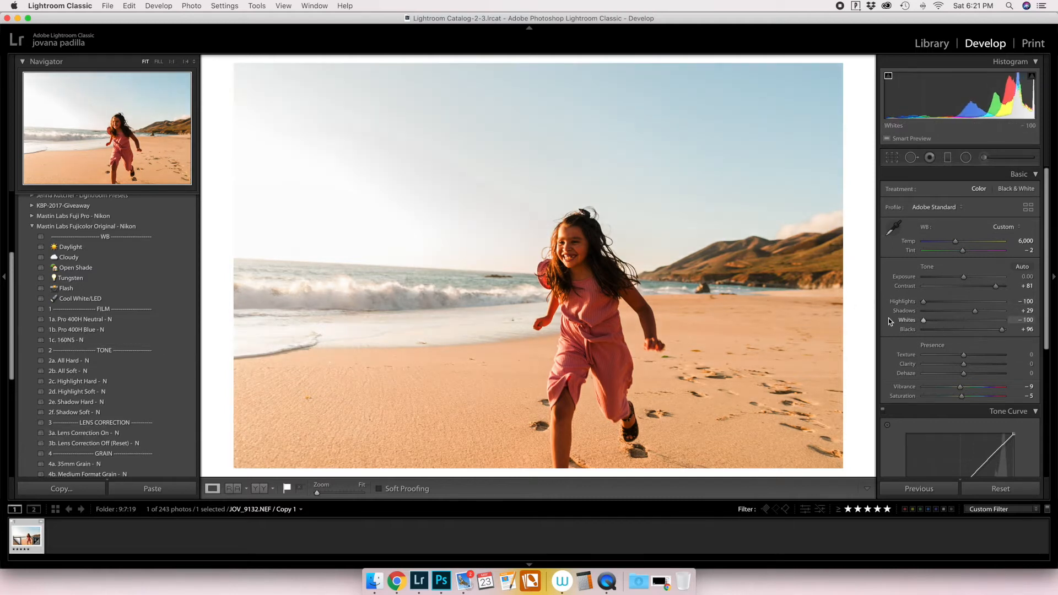
drag(990, 317, 995, 317)
scroll(994, 317, down, 1)
key(backslash)
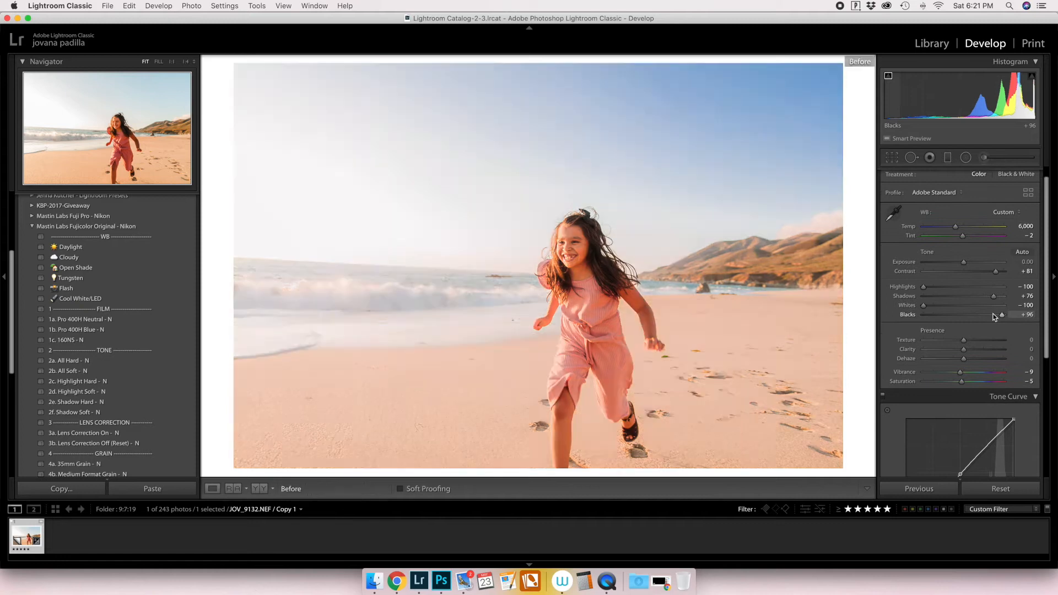
key(backslash)
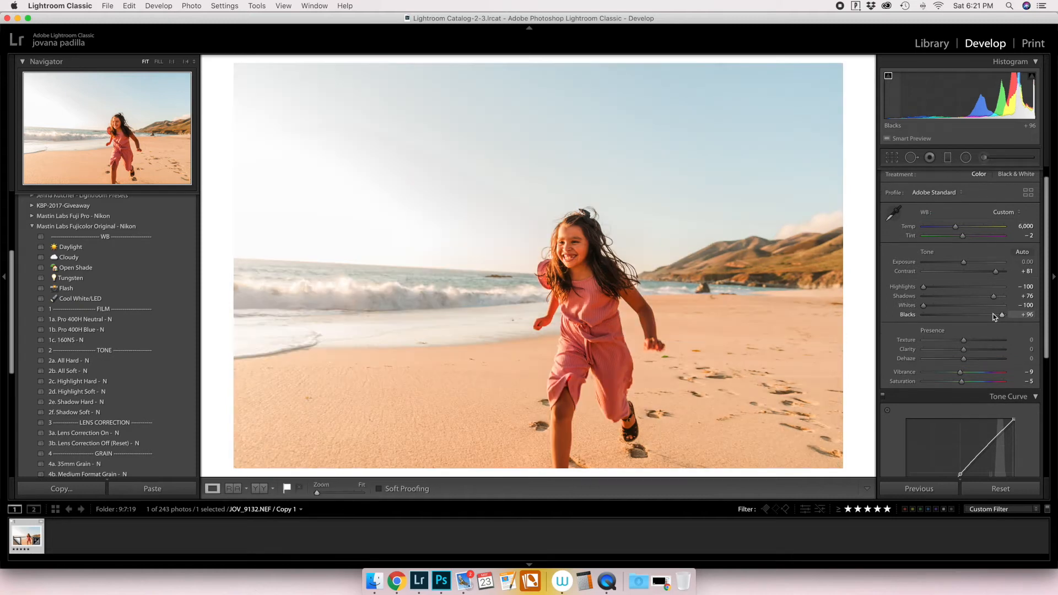
Raise Shadows to +85 and cool the white balance Temp to 5,181.
drag(994, 297, 999, 298)
scroll(1006, 319, down, 1)
drag(1027, 213, 1023, 243)
scroll(1022, 251, down, 1)
scroll(1023, 251, down, 4)
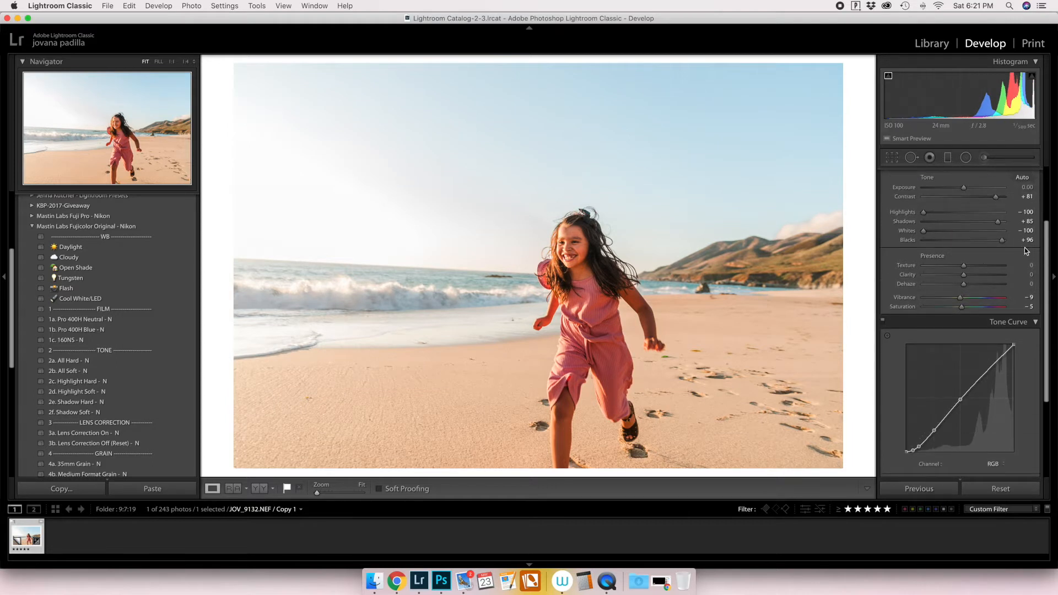
Compare the edit with the before version, and set Clarity to −9 and Dehaze to −2.
key(backslash)
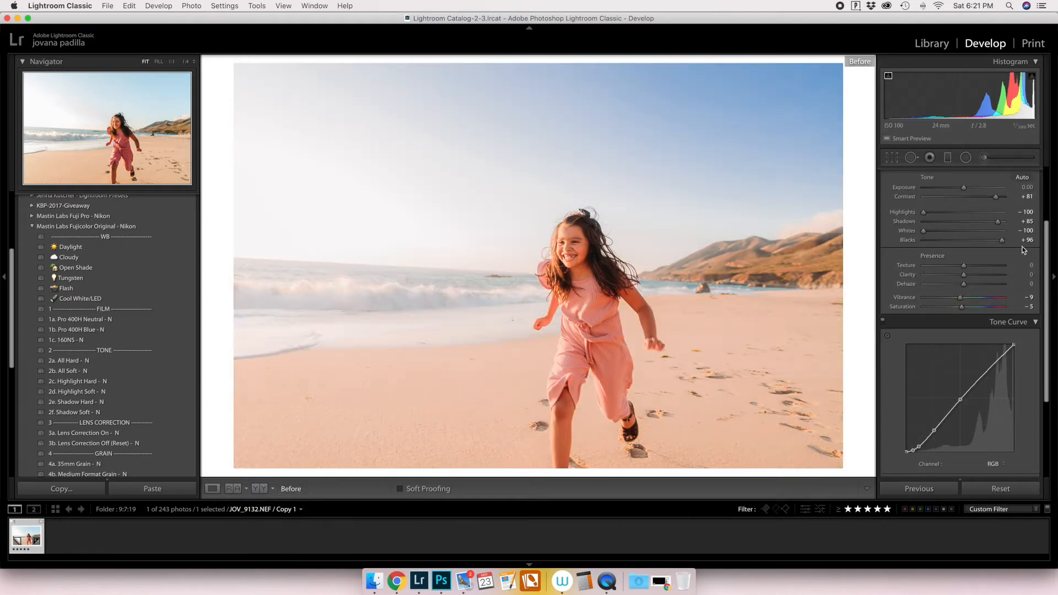
key(backslash)
mouse_move(967, 277)
mouse_down()
mouse_move(953, 279)
mouse_move(974, 286)
mouse_move(965, 286)
mouse_up()
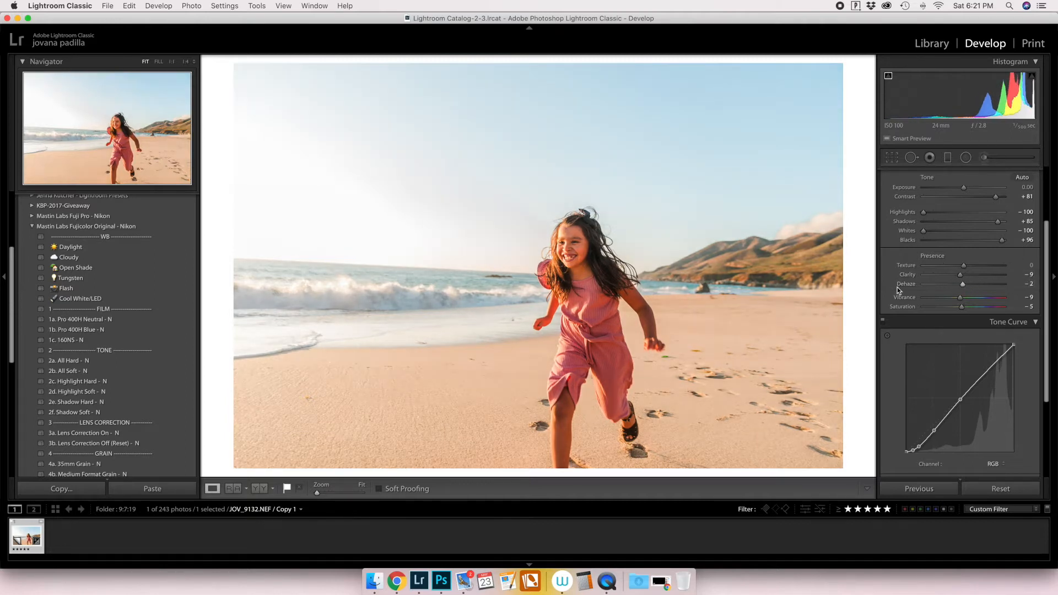
click(904, 285)
Switch the tone curve from point editing to region sliders, and set Darks to +17 and Shadows to −4.
scroll(962, 291, down, 4)
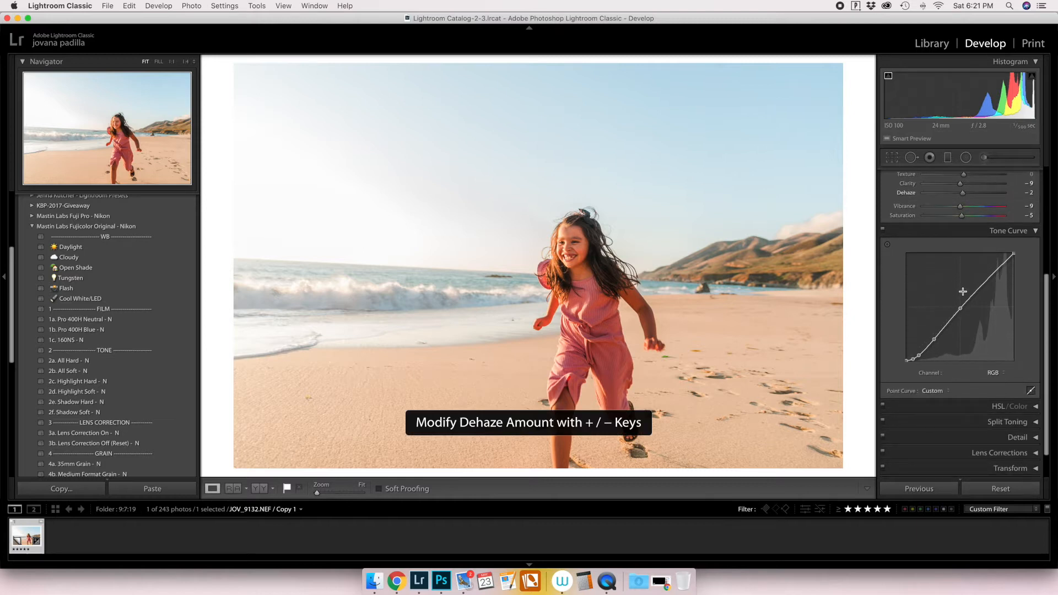
right_click(919, 356)
click(922, 359)
click(1031, 390)
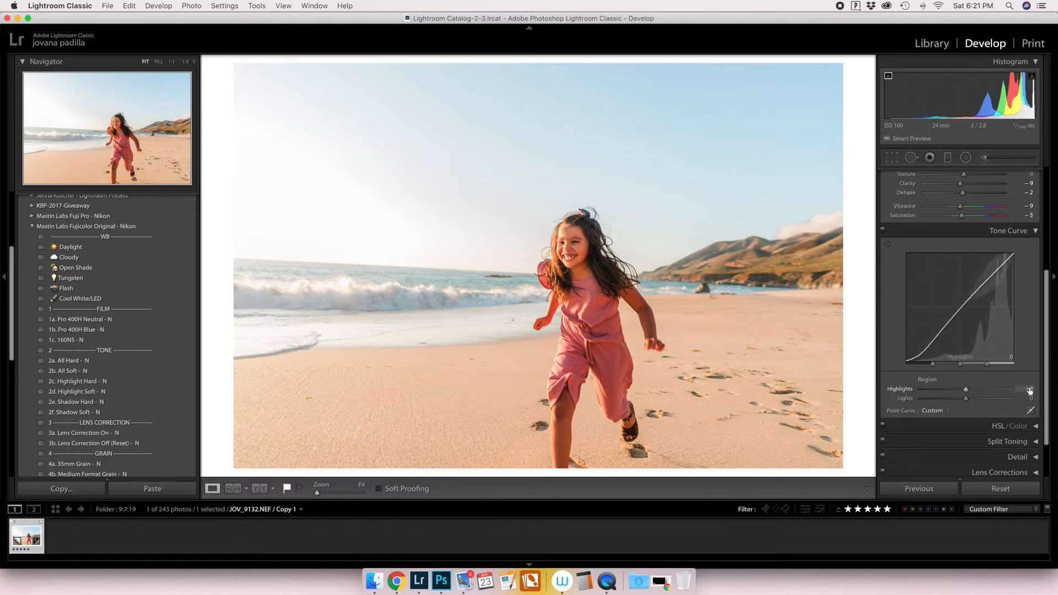
mouse_move(965, 408)
mouse_down()
mouse_move(974, 417)
mouse_move(964, 416)
mouse_up()
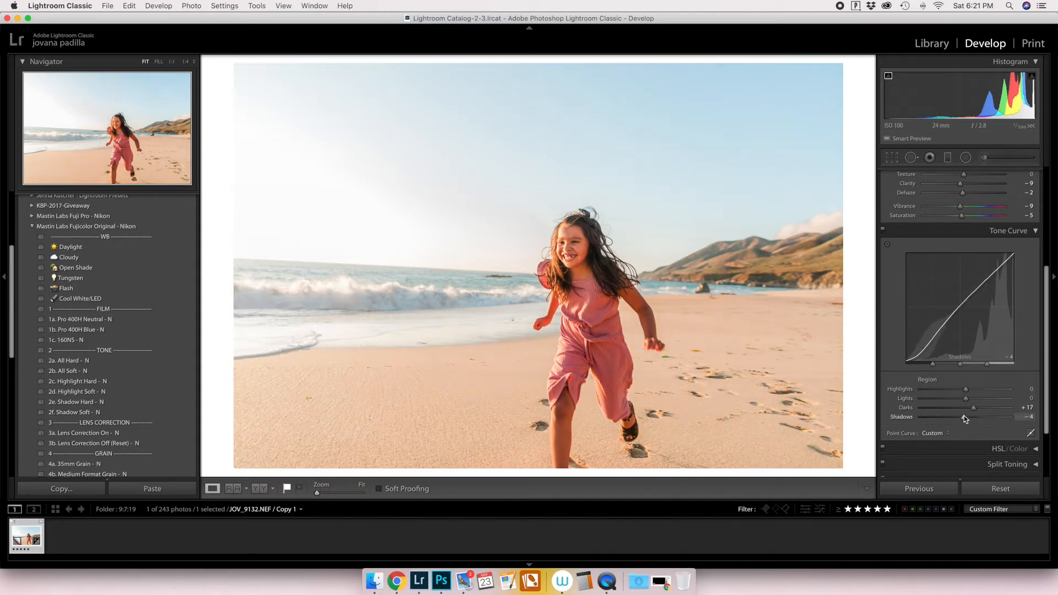
Set HSL saturation to Orange −7, Yellow −17, Green −16, Aqua +35 and Blue +44, and compare with the before version.
scroll(967, 417, down, 1)
scroll(967, 417, down, 1)
click(1038, 414)
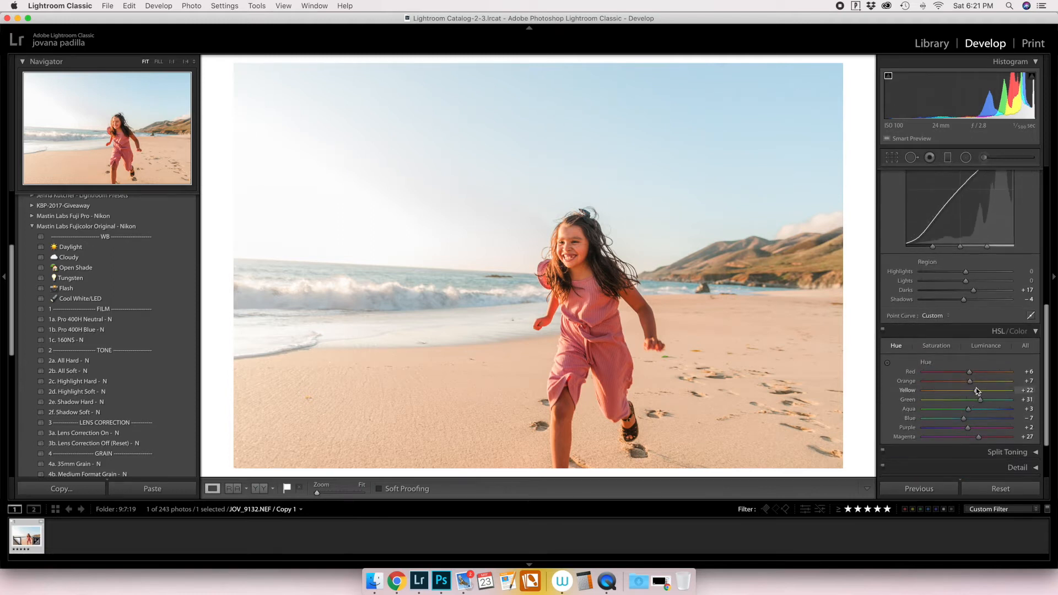
click(937, 347)
drag(981, 419, 988, 420)
click(987, 410)
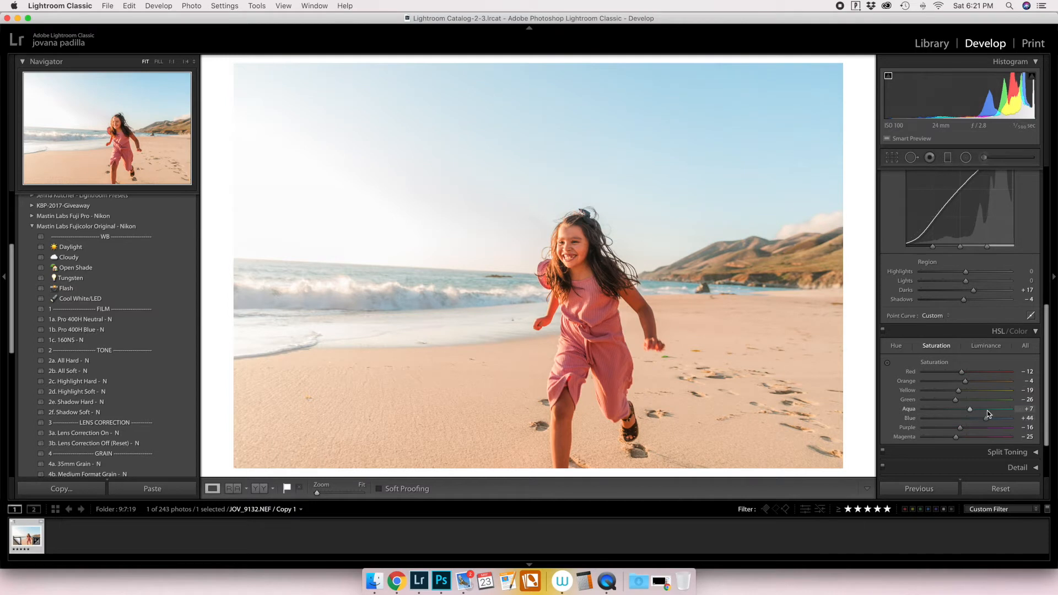
click(987, 400)
key(super+z)
mouse_move(963, 402)
mouse_down()
mouse_move(935, 390)
mouse_move(1034, 396)
mouse_move(965, 384)
mouse_up()
key(backslash)
key(backslash)
Set the tone curve's Shadows region to +3 and the Basic Contrast to +64.
scroll(992, 353, down, 2)
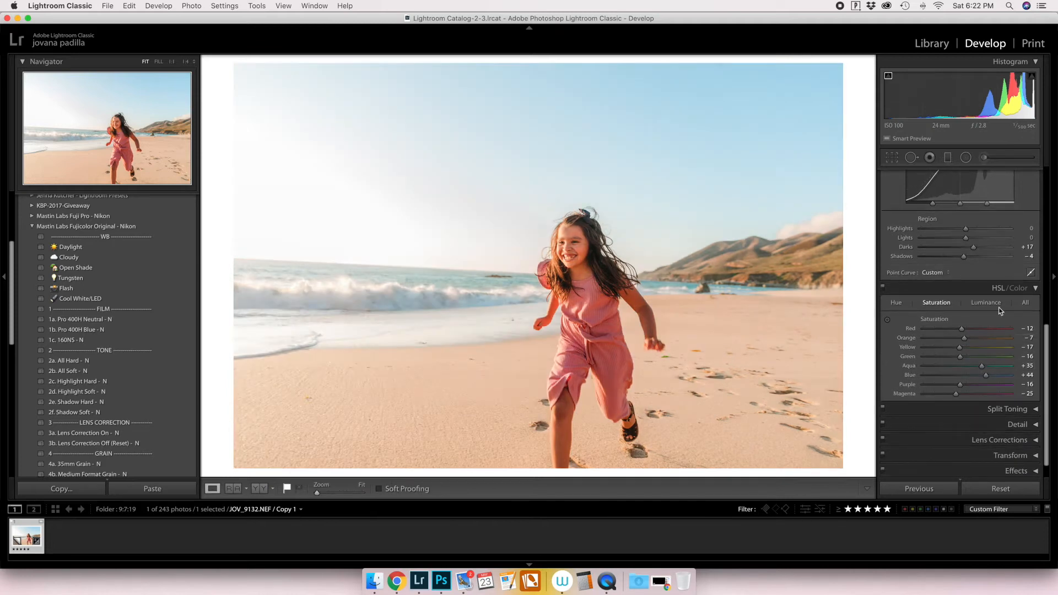
drag(968, 257, 968, 259)
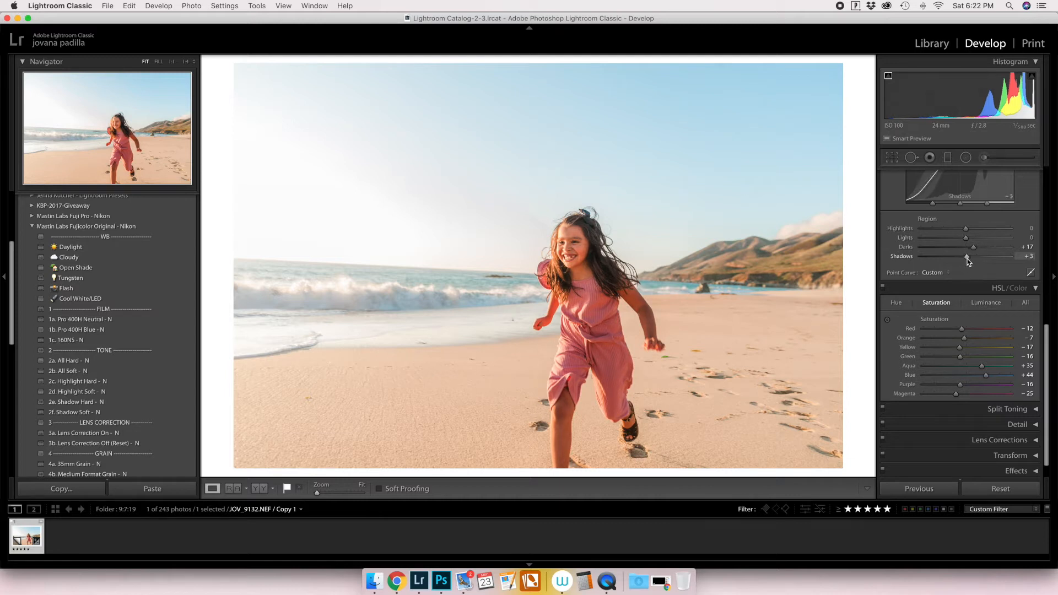
scroll(987, 252, up, 1)
scroll(988, 251, up, 10)
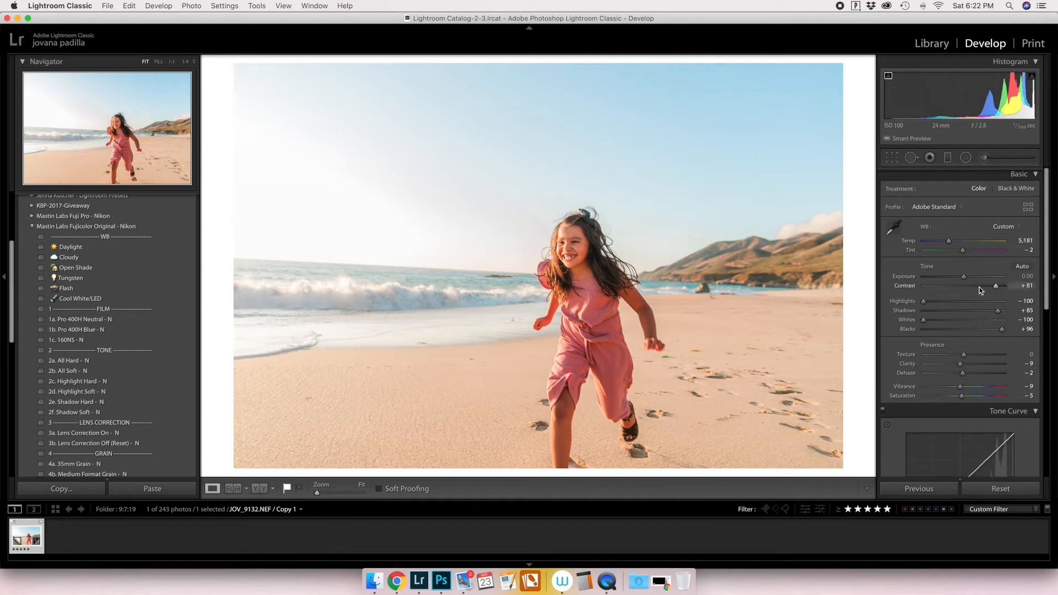
drag(984, 286, 977, 287)
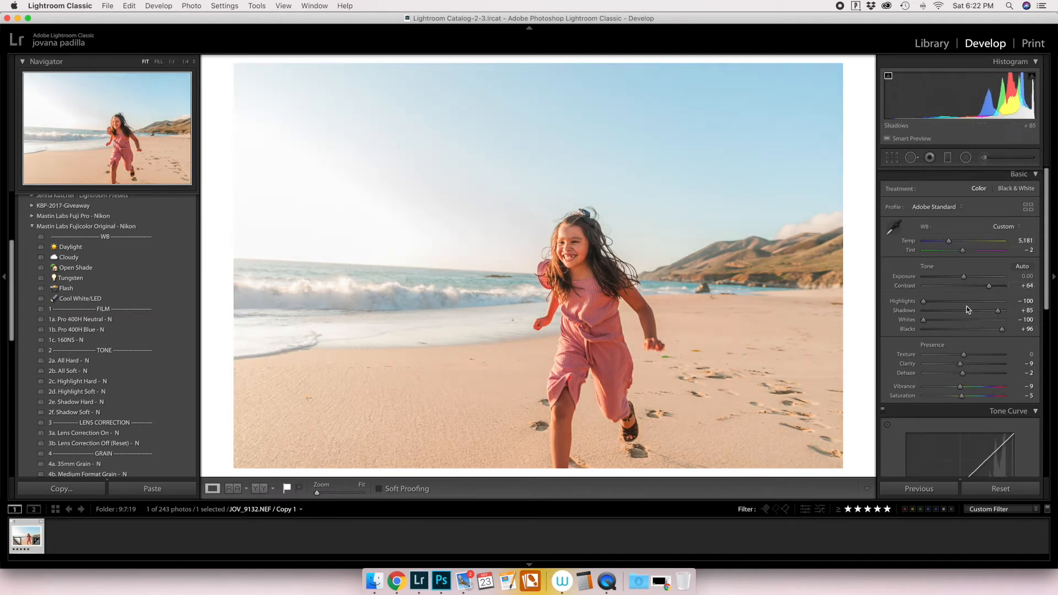
Set Highlights to −79 and Dehaze to −1.
click(944, 302)
drag(944, 302, 932, 302)
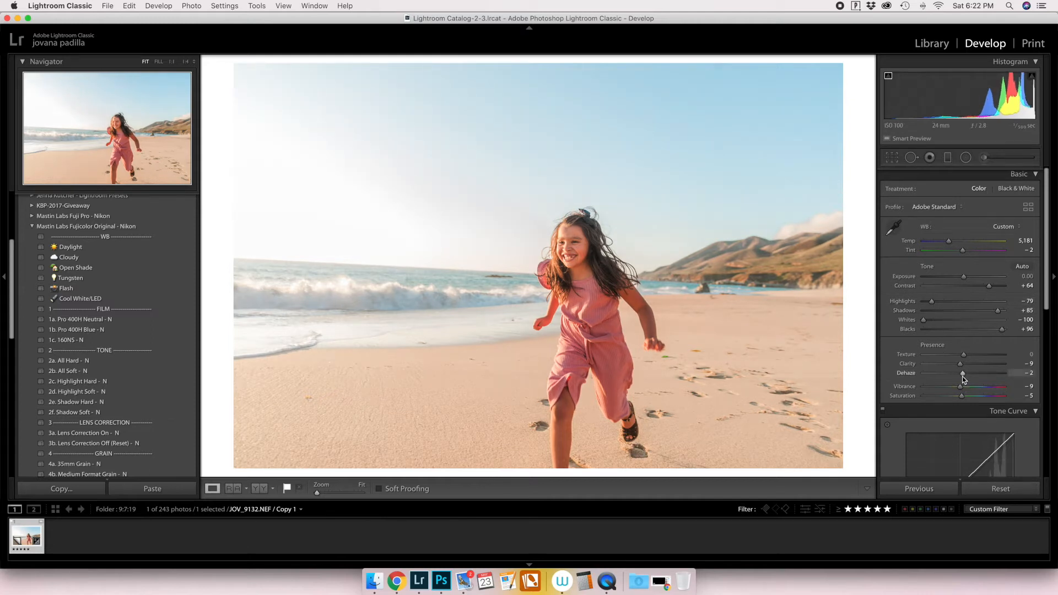
drag(960, 375, 964, 375)
Fine-tune the Basic adjustments to Tint +5, Exposure +0.18, Shadows +90 and Blacks +66.
scroll(1014, 292, up, 1)
scroll(1016, 290, down, 1)
drag(963, 251, 1022, 251)
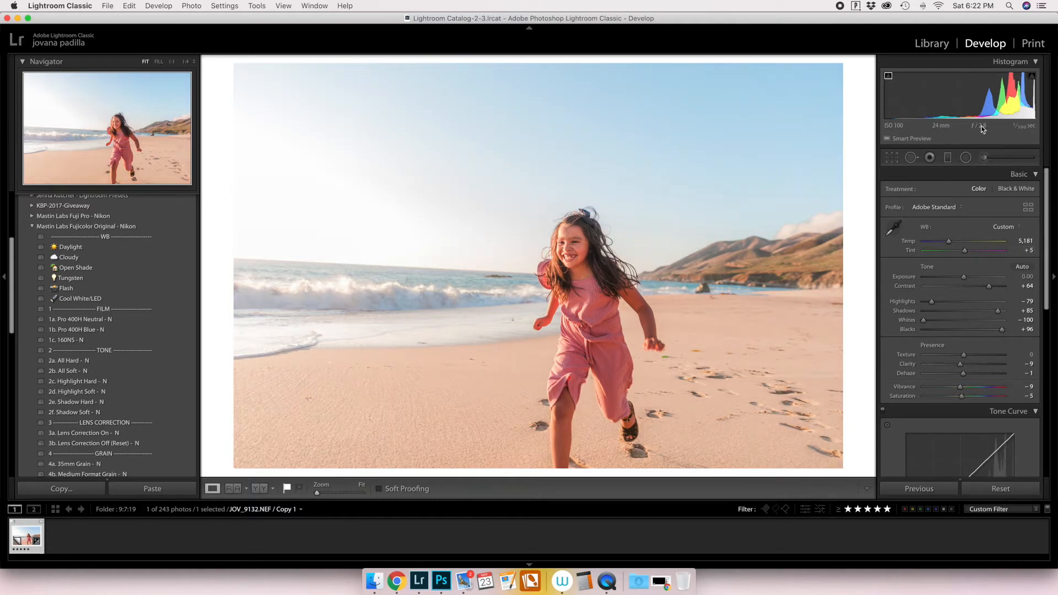
drag(960, 105, 966, 105)
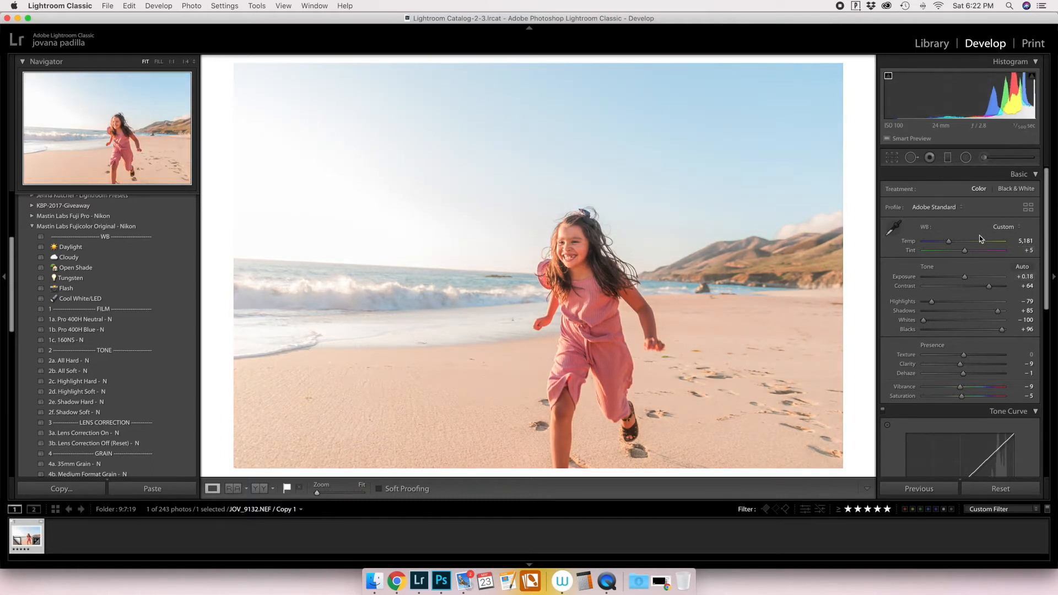
drag(998, 311, 991, 330)
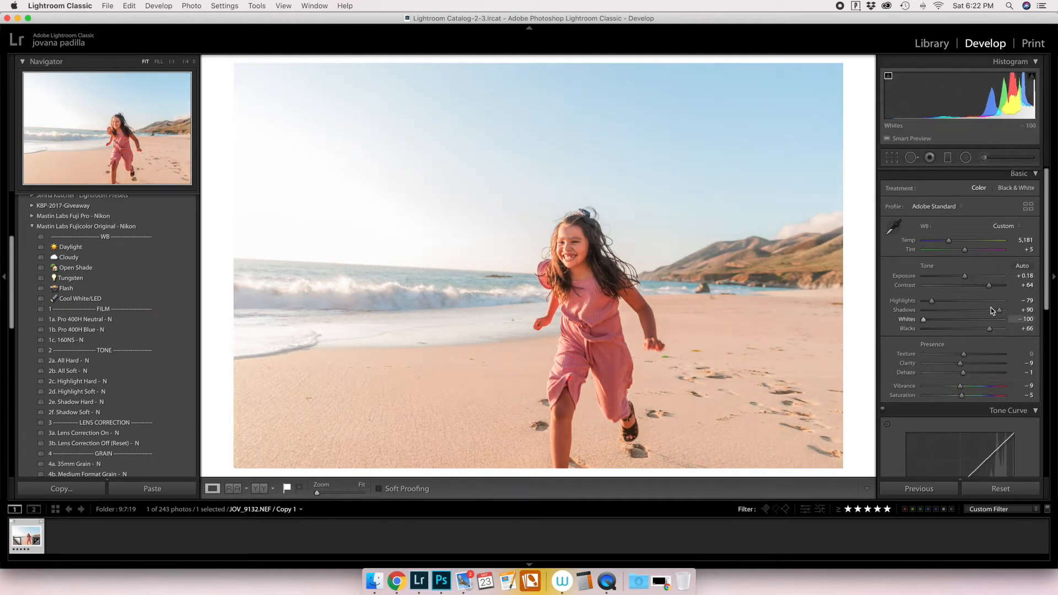
Compare the edited photo repeatedly with its before version, checking the sky, sand and skin tones.
scroll(986, 342, down, 2)
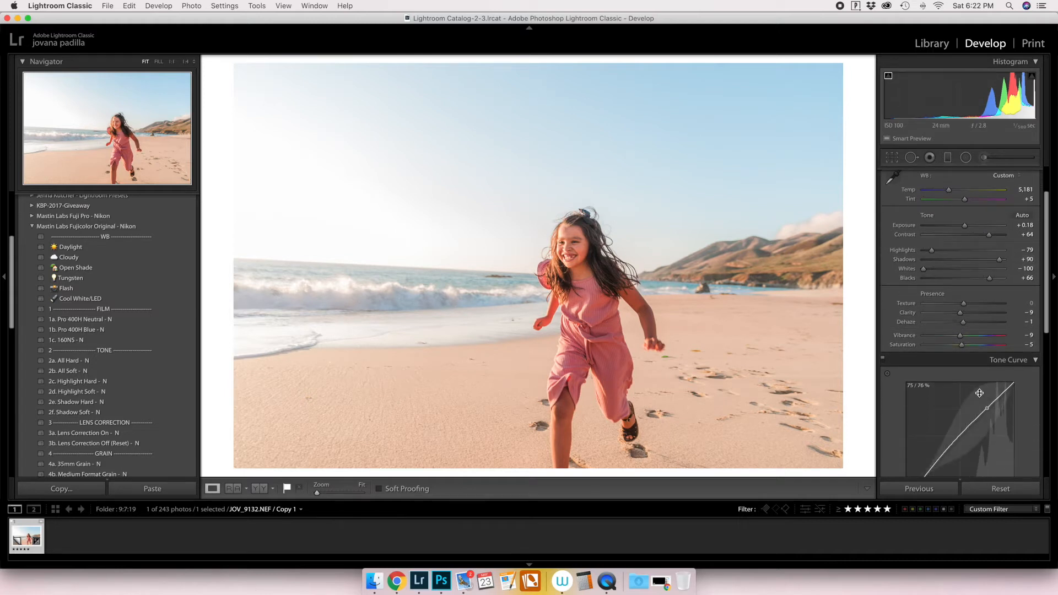
key(backslash)
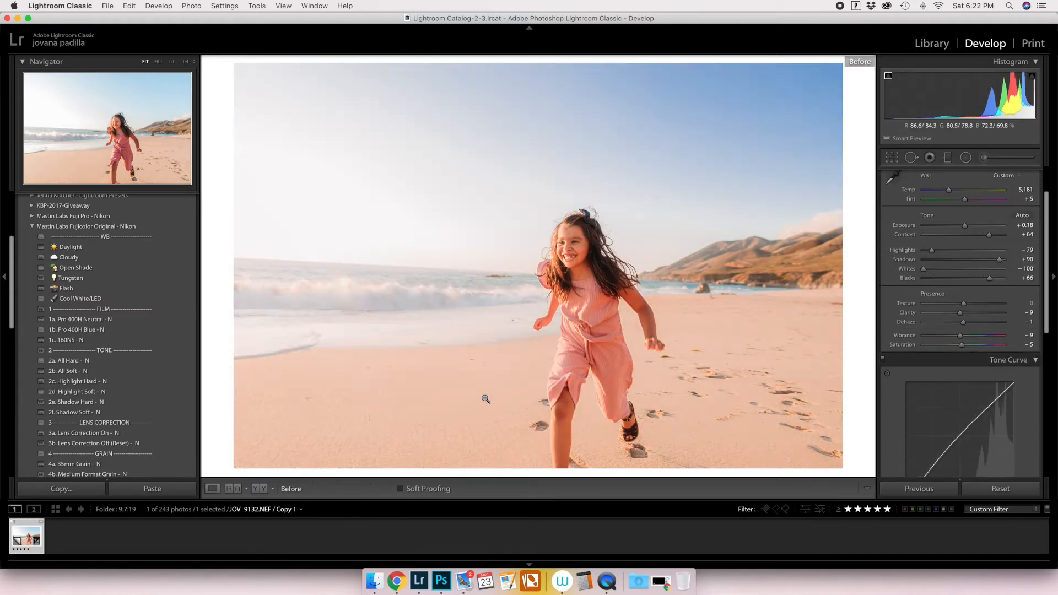
key(backslash)
key(backslash)
key(backslash)
key(backslash)
key(backslash)
key(backslash)
key(backslash)
key(backslash)
key(backslash)
key(backslash)
key(backslash)
key(backslash)
key(backslash)
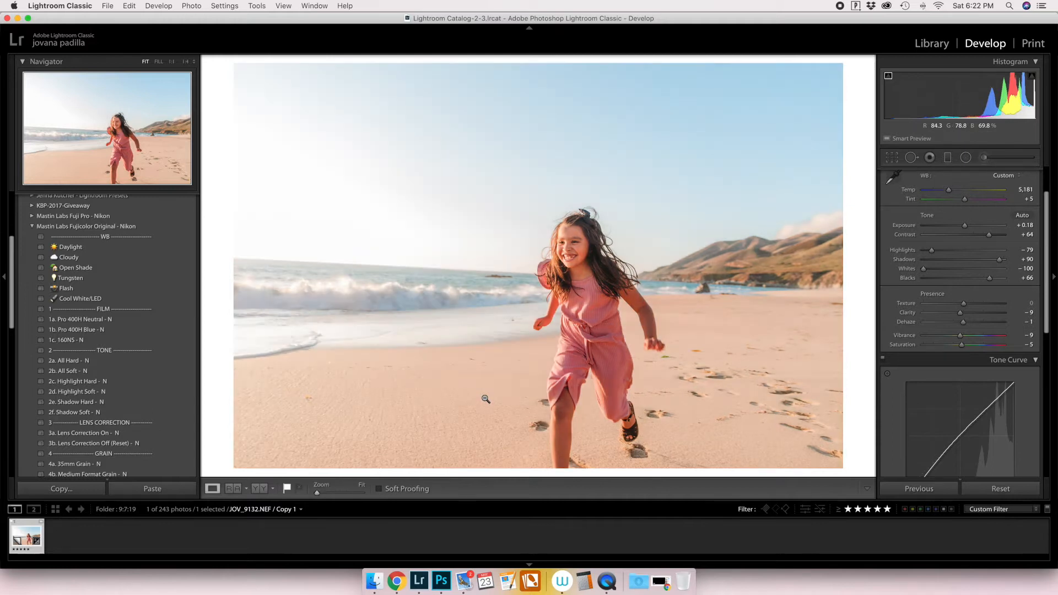
key(backslash)
key(backslash)
key(backslash)
key(backslash)
key(backslash)
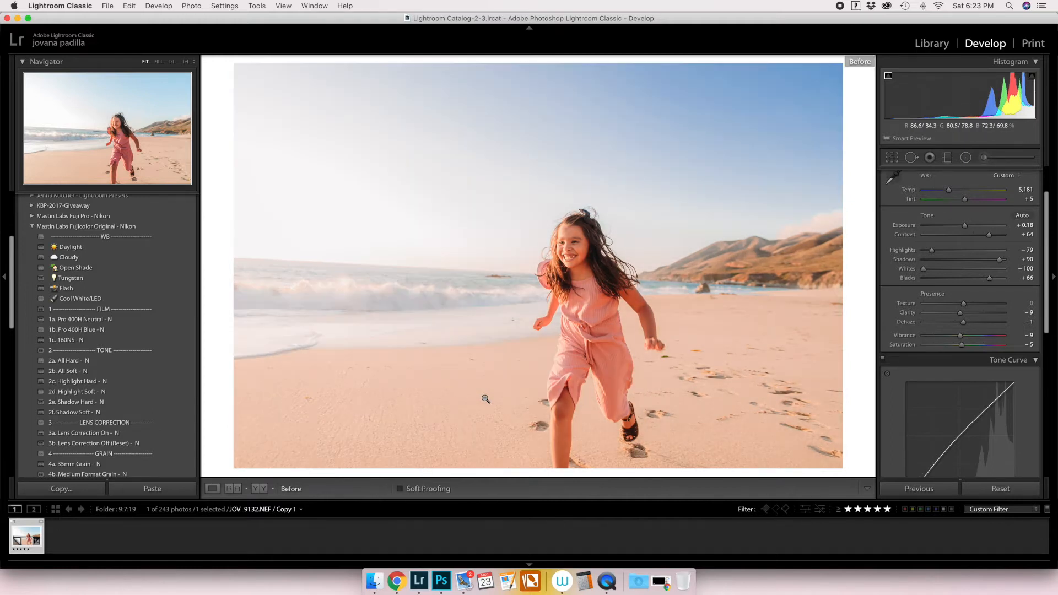
key(backslash)
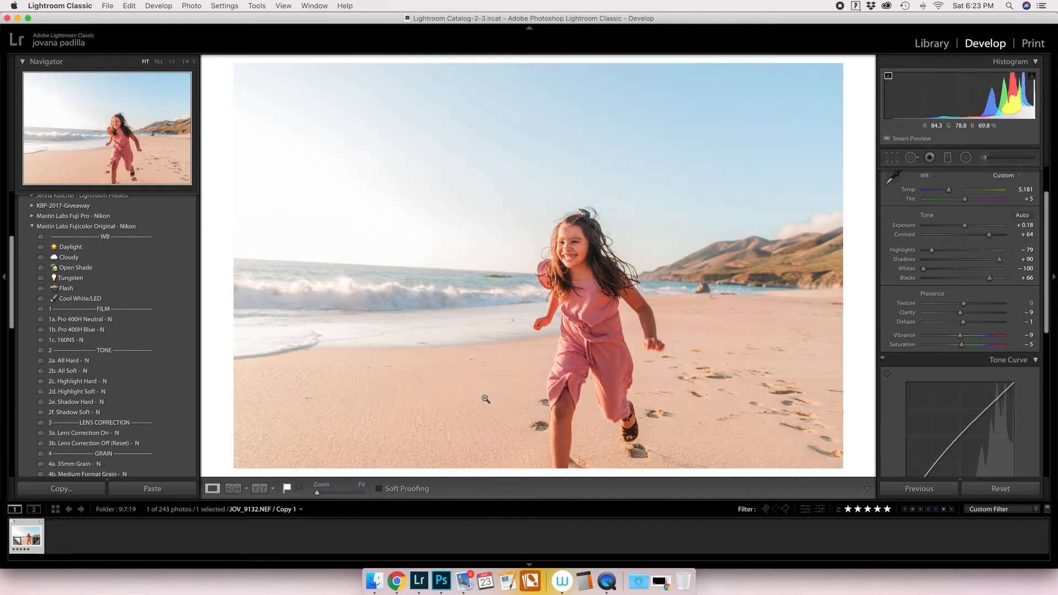
key(backslash)
key(backslash)
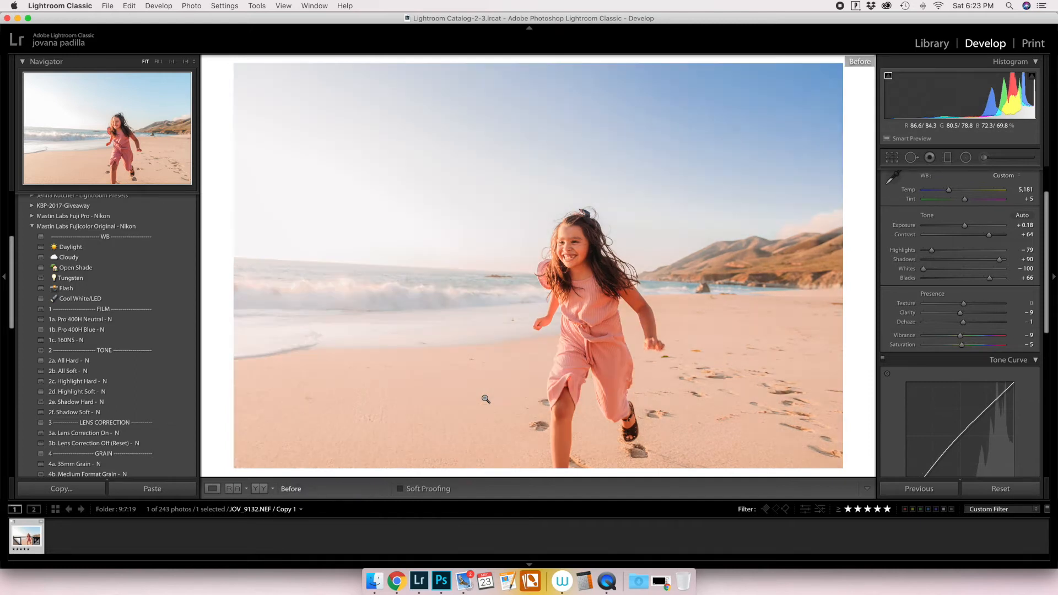
key(backslash)
key(backslash)
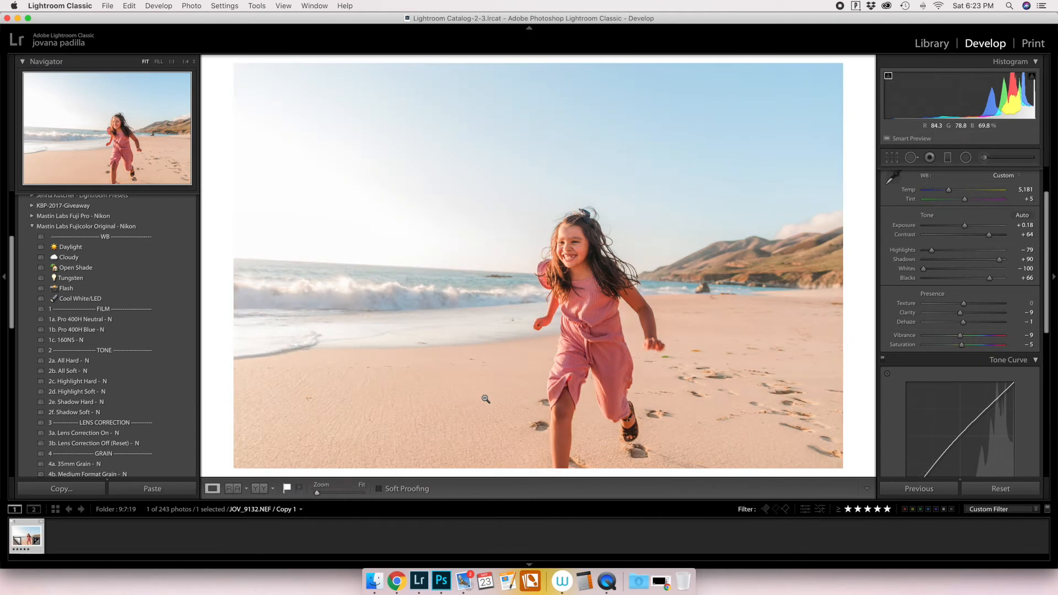
key(backslash)
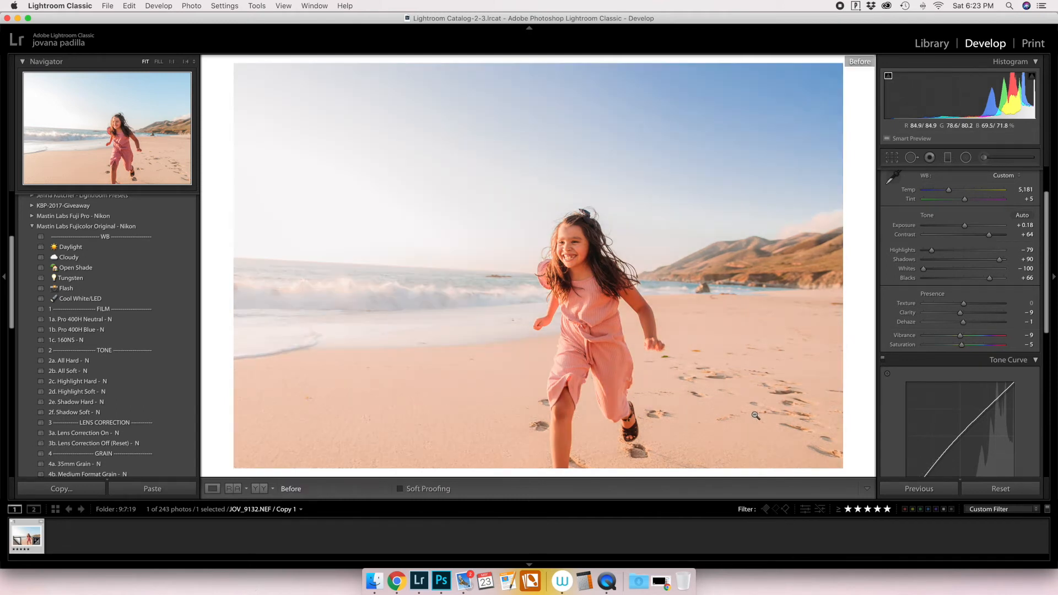
key(backslash)
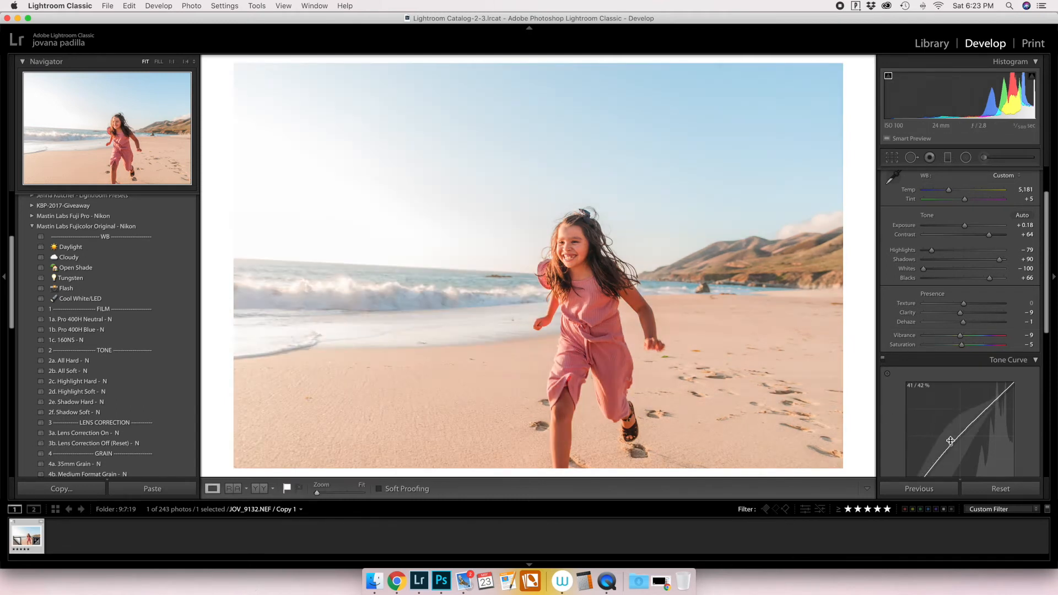
Set the HSL Luminance values to Red −5, Blue −11 and Aqua +9.
scroll(951, 441, down, 3)
scroll(951, 441, down, 3)
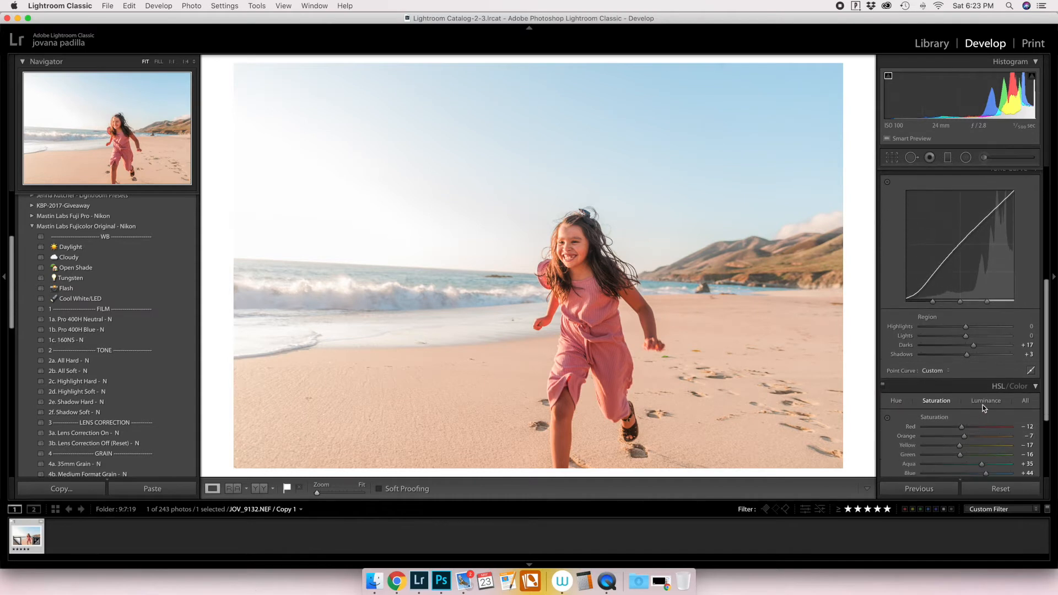
mouse_move(961, 427)
mouse_down()
mouse_move(980, 429)
mouse_move(965, 428)
mouse_move(941, 451)
mouse_move(972, 456)
mouse_move(962, 454)
mouse_move(972, 441)
mouse_up()
scroll(962, 462, down, 1)
scroll(963, 457, down, 1)
click(965, 441)
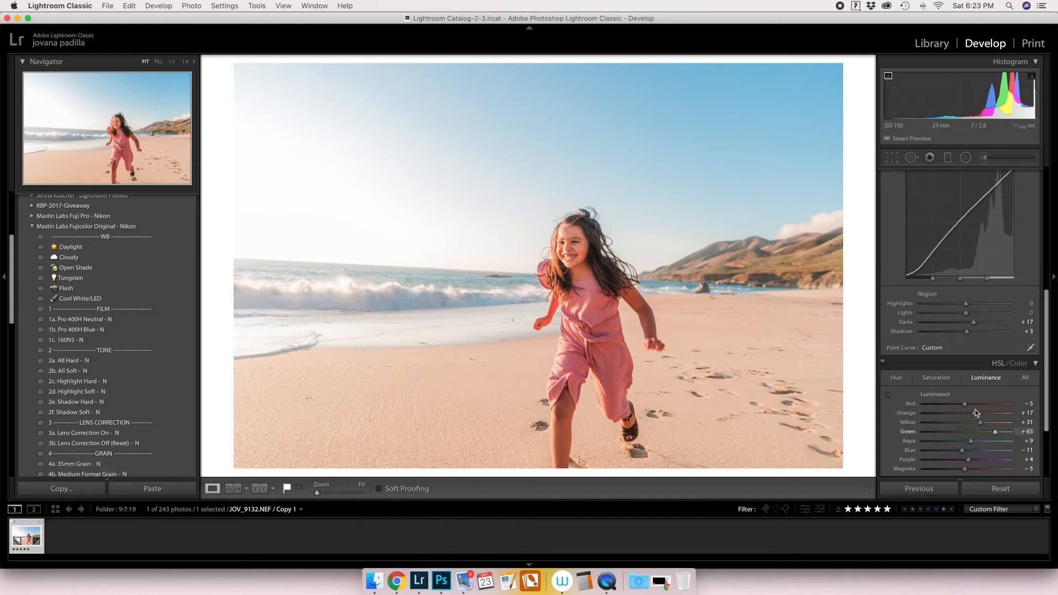
Set split toning to Hue 36, Saturation 13 for the highlights and Hue 10, Saturation 1 for the shadows.
scroll(975, 406, down, 4)
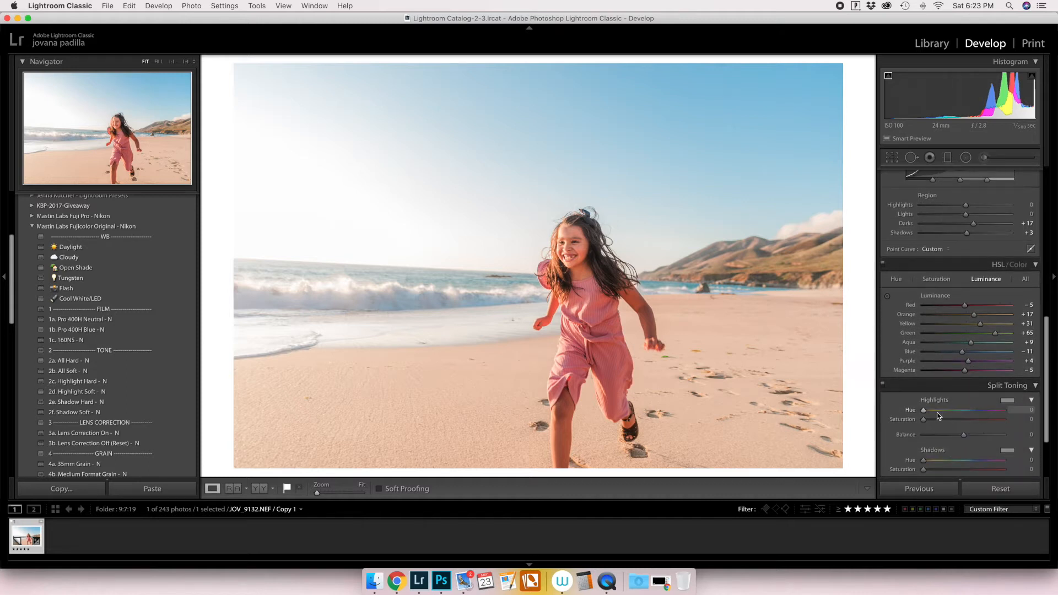
click(935, 411)
click(934, 417)
click(934, 460)
click(933, 470)
mouse_move(929, 469)
mouse_down()
mouse_move(983, 470)
mouse_move(922, 462)
mouse_up()
click(923, 469)
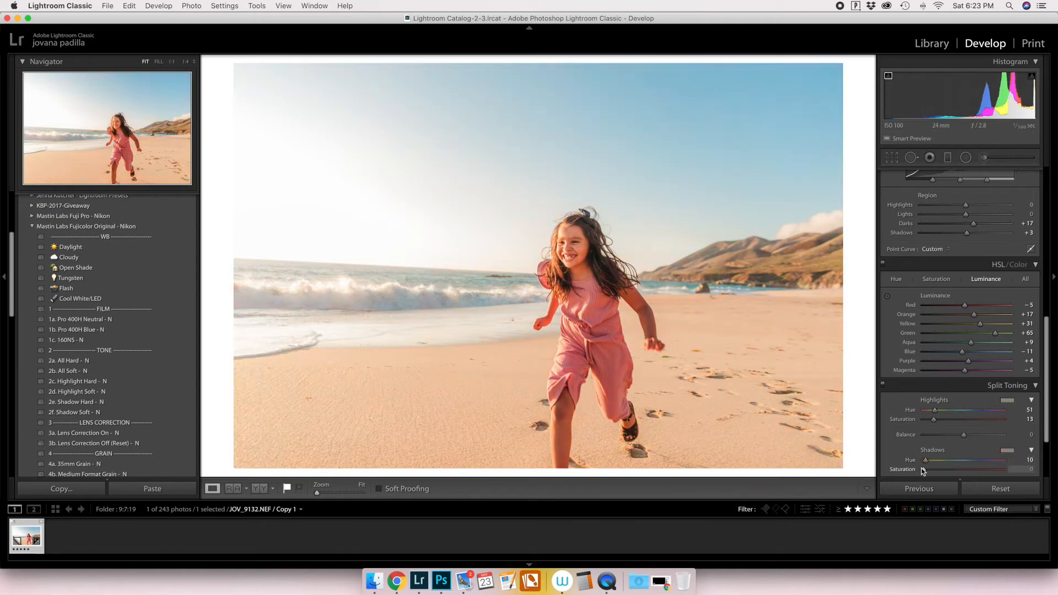
click(932, 412)
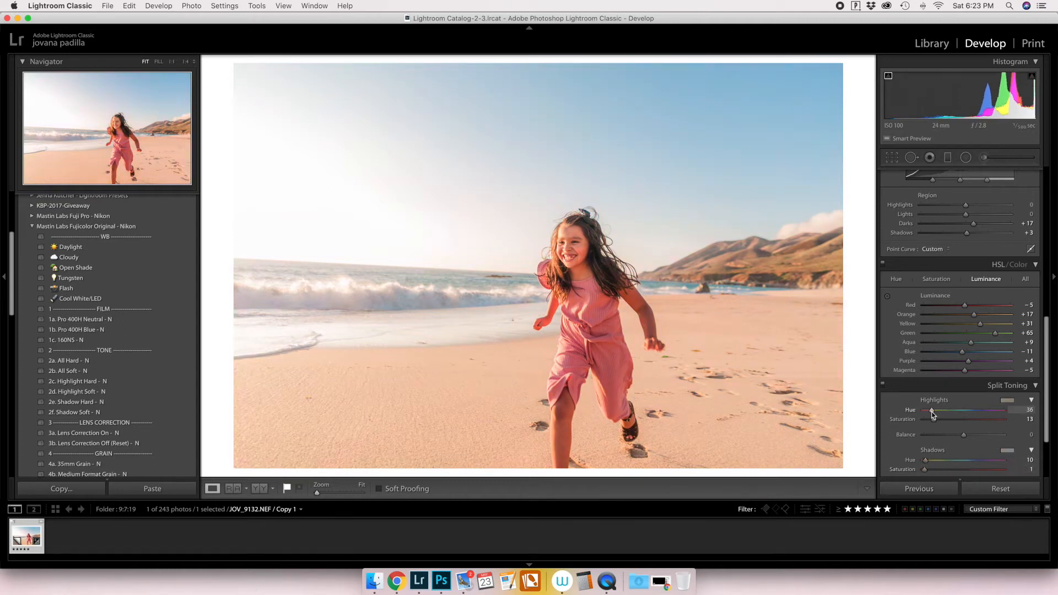
Reset all of the photo's develop settings and compare the reset image repeatedly with its before version.
click(985, 489)
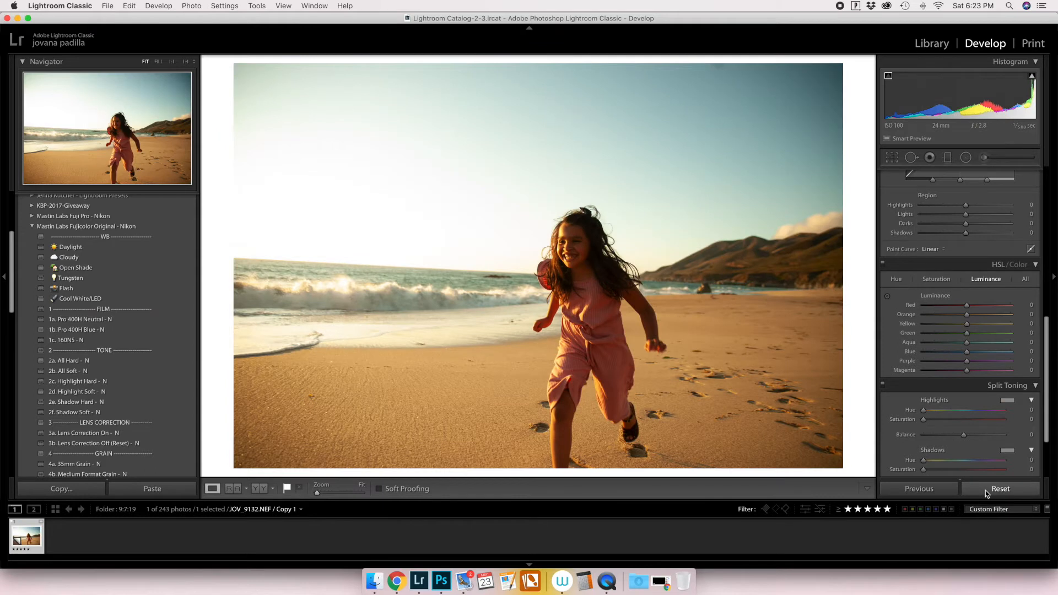
key(backslash)
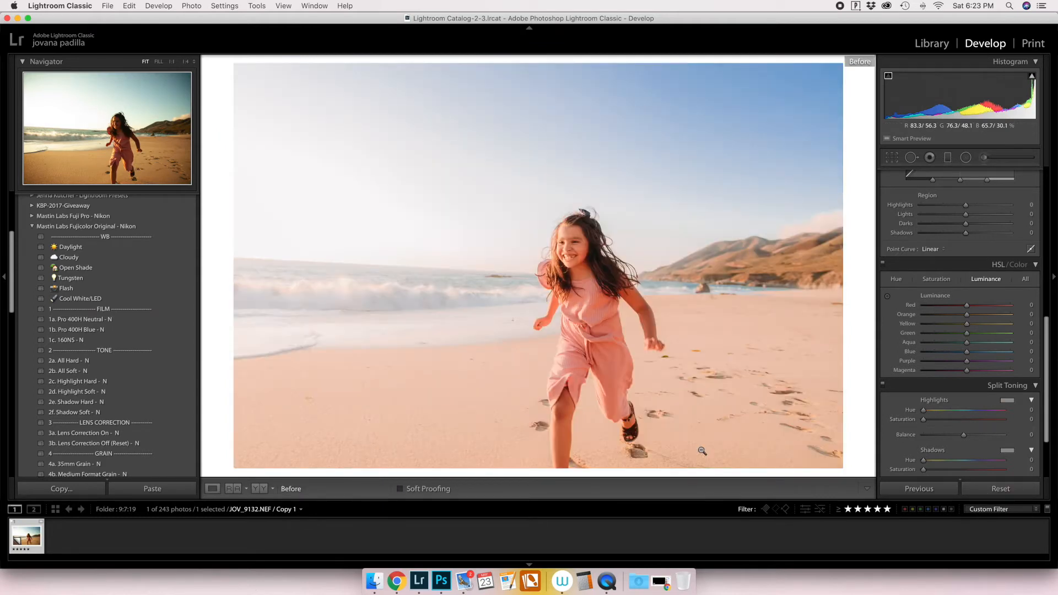
key(backslash)
key(backslash)
key(backslash)
key(backslash)
key(backslash)
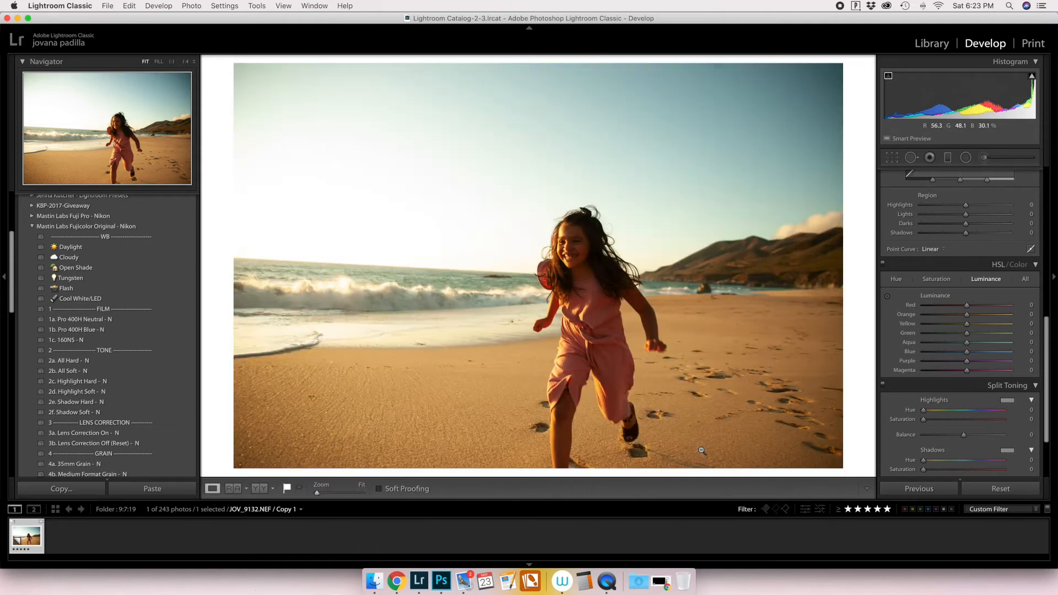
key(backslash)
key(backslash)
key(backslash)
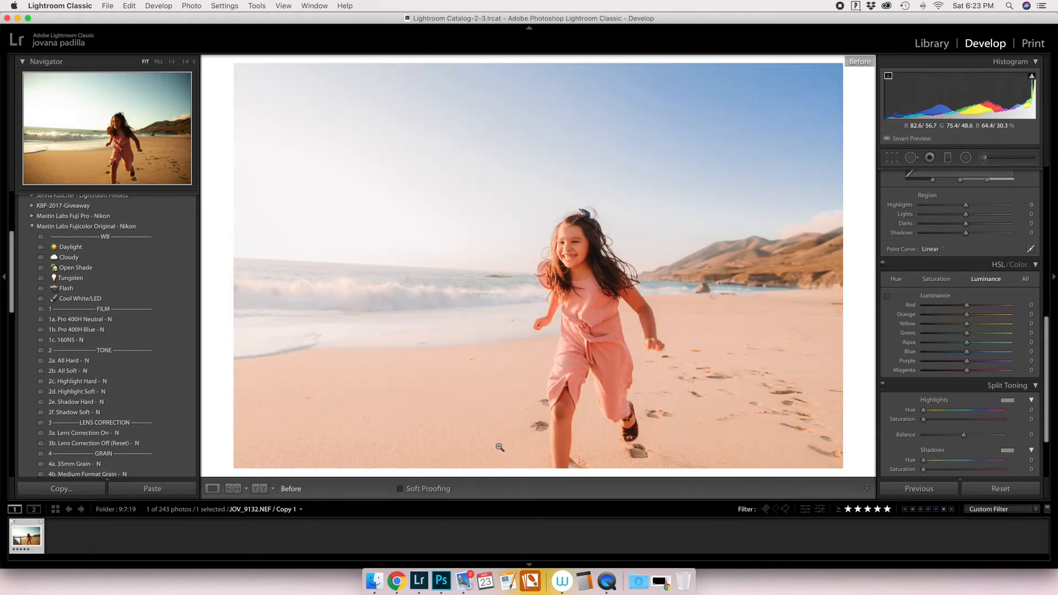
From We Are The Artist - Studio Presets, apply "Add On - Light and Airy edges" and "Let's all pretend we live on a desert".
click(182, 227)
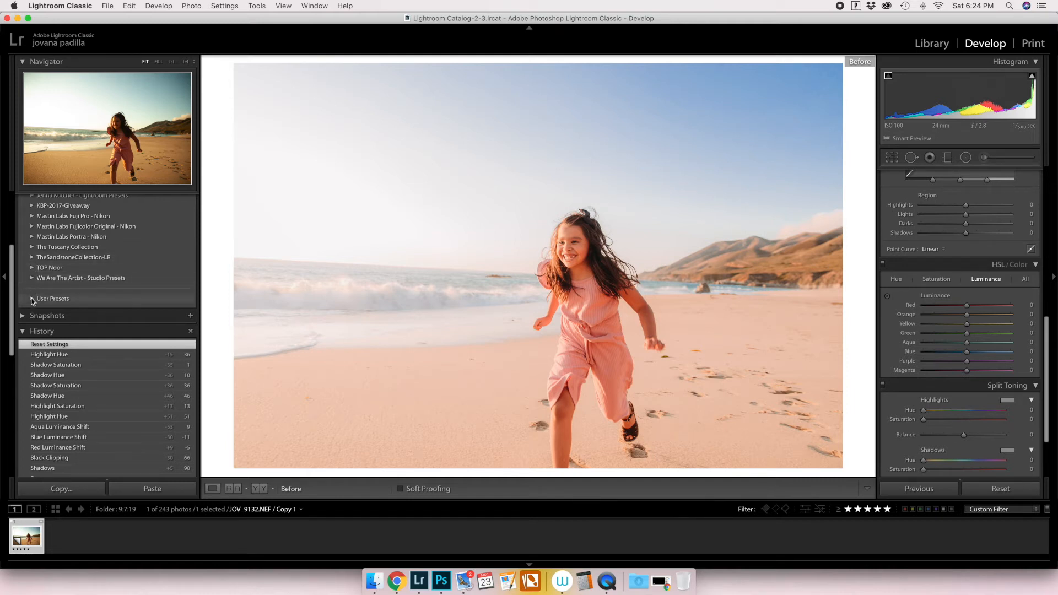
scroll(32, 297, up, 4)
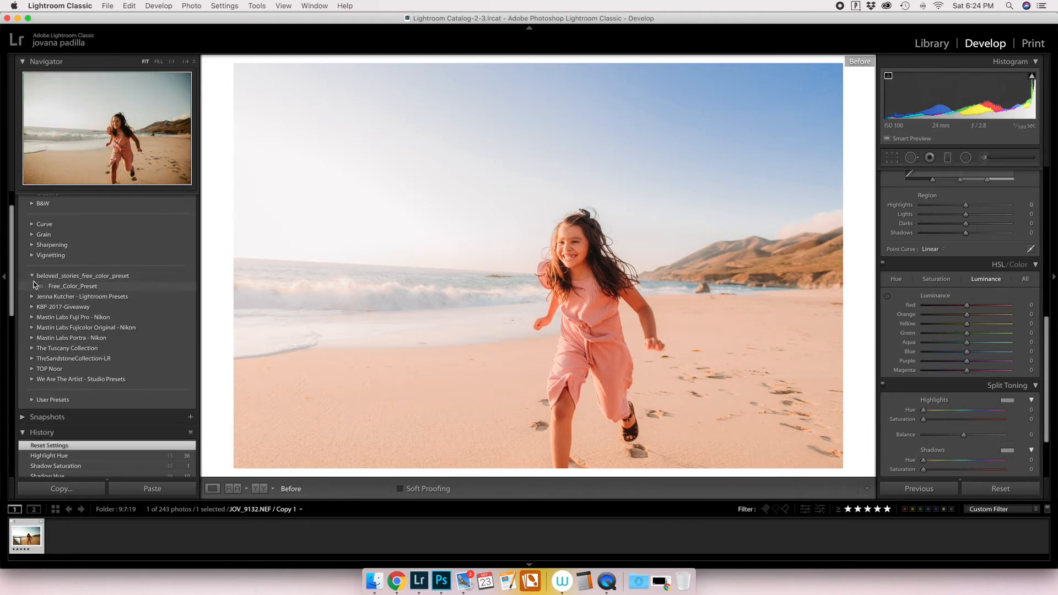
scroll(32, 309, down, 3)
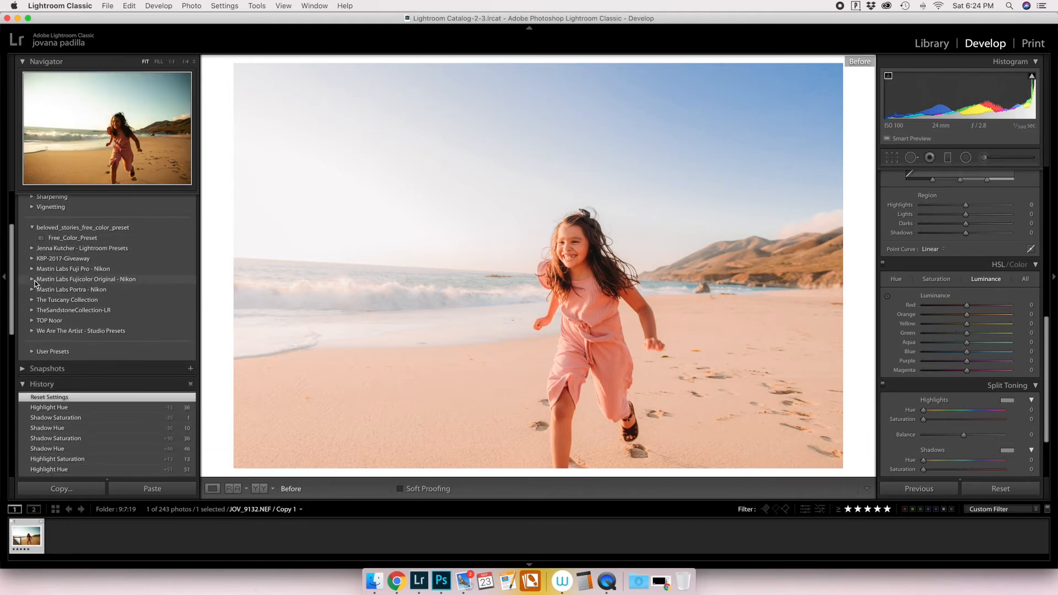
click(32, 331)
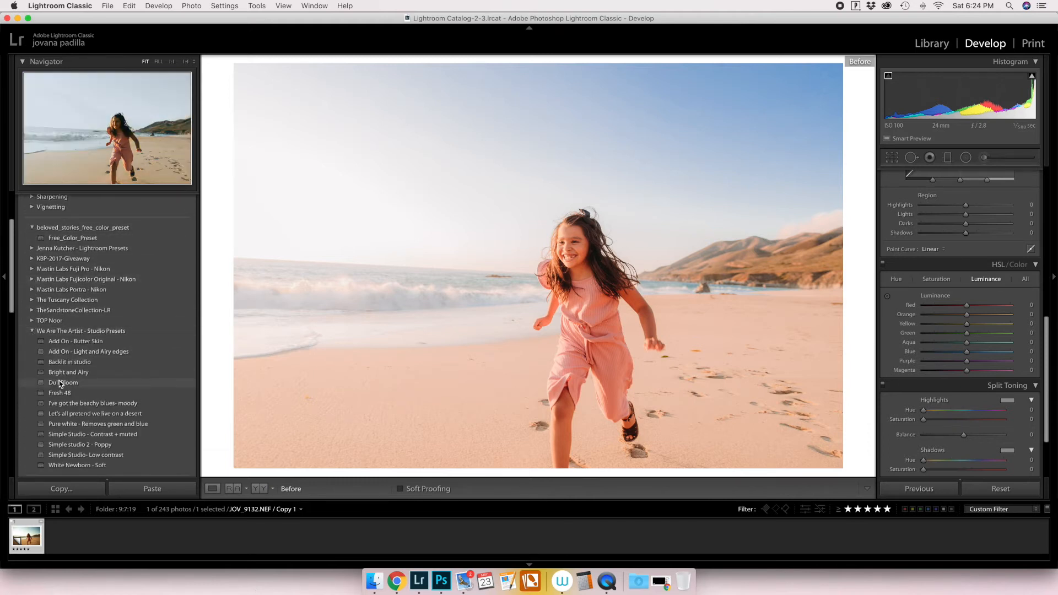
key(backslash)
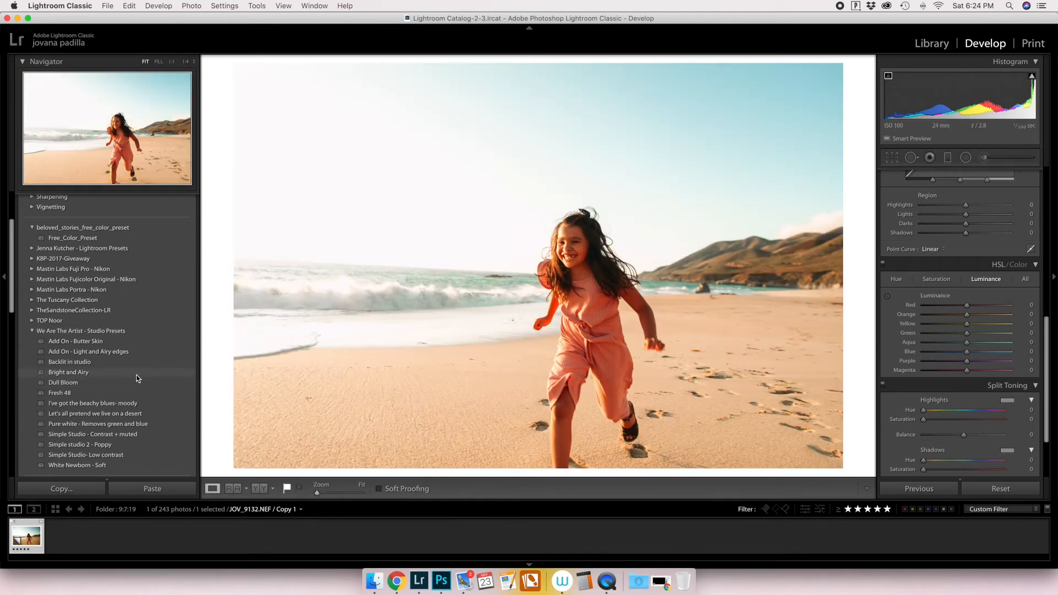
click(137, 373)
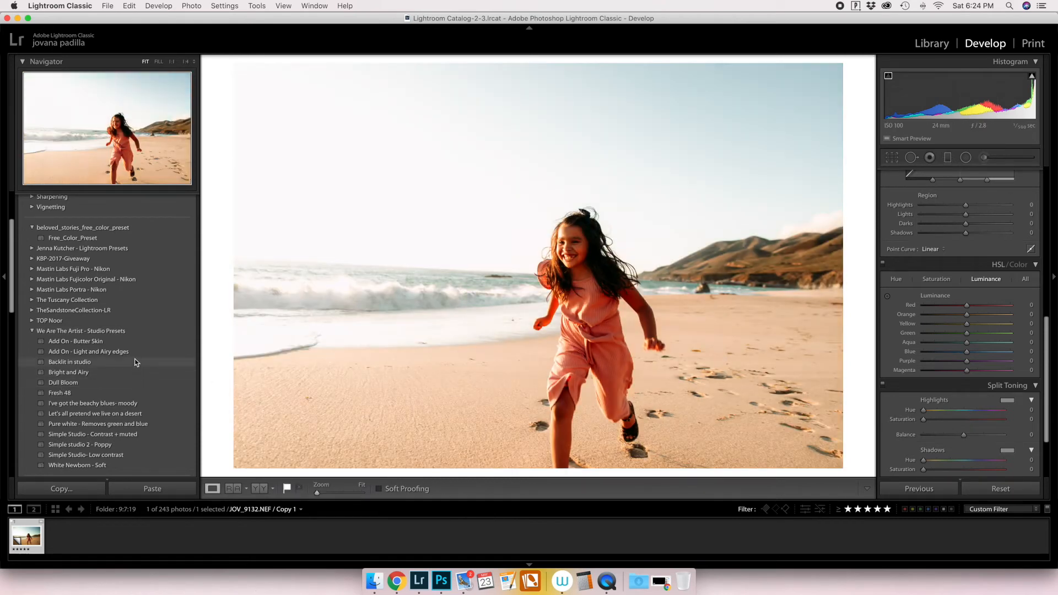
click(134, 354)
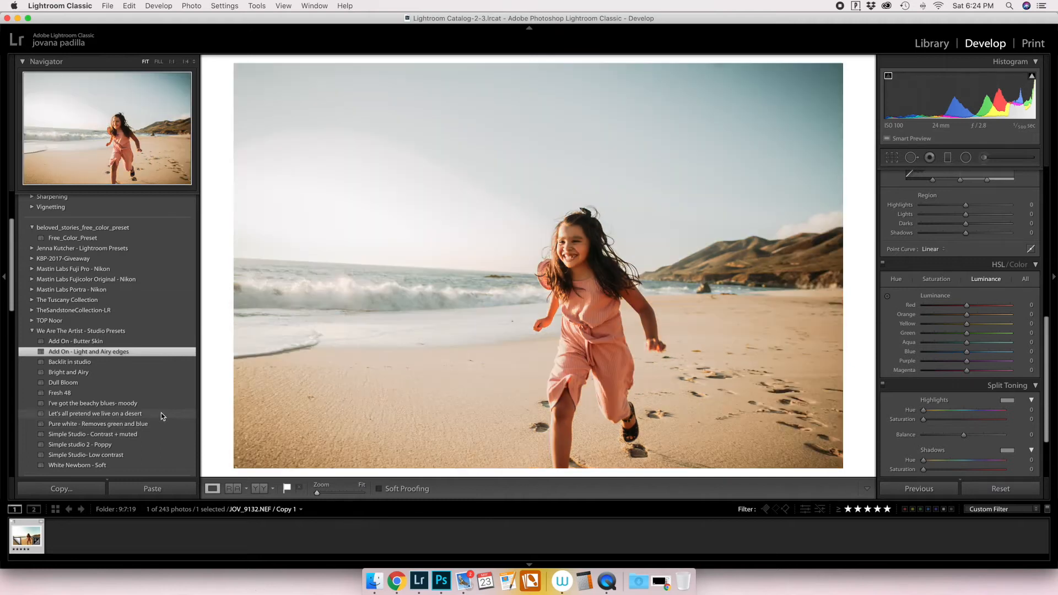
click(161, 414)
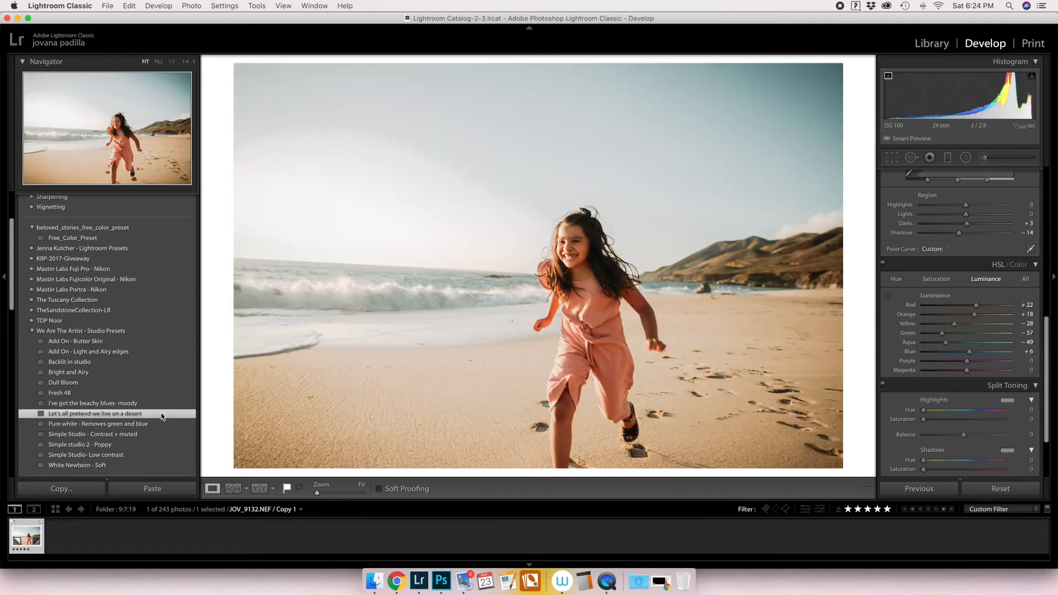
Check the preset's transform and lens correction settings and reset the post-crop vignetting amount to 0.
scroll(909, 380, down, 5)
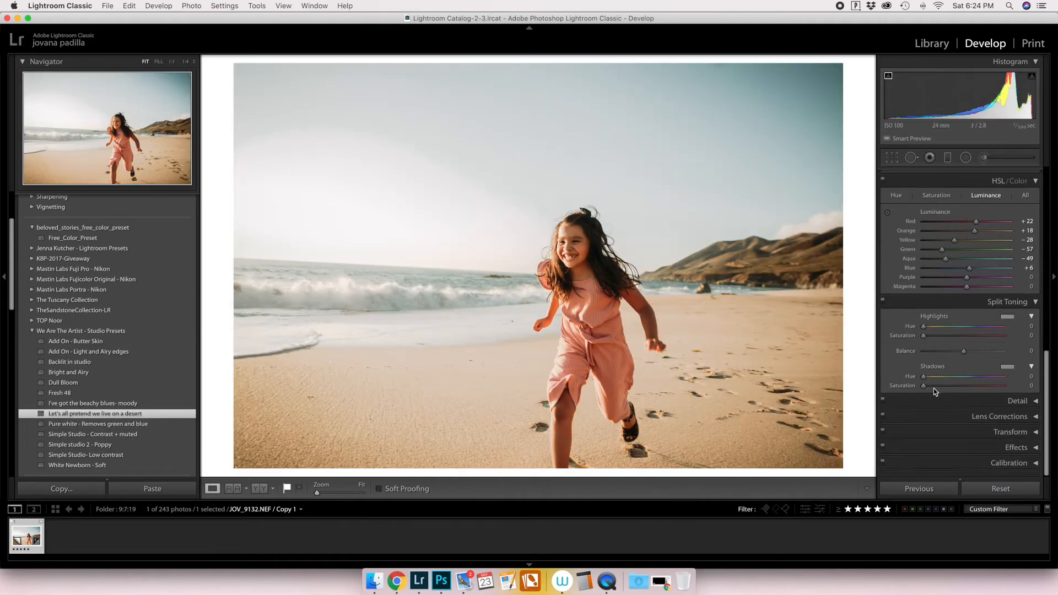
click(991, 433)
scroll(991, 434, down, 5)
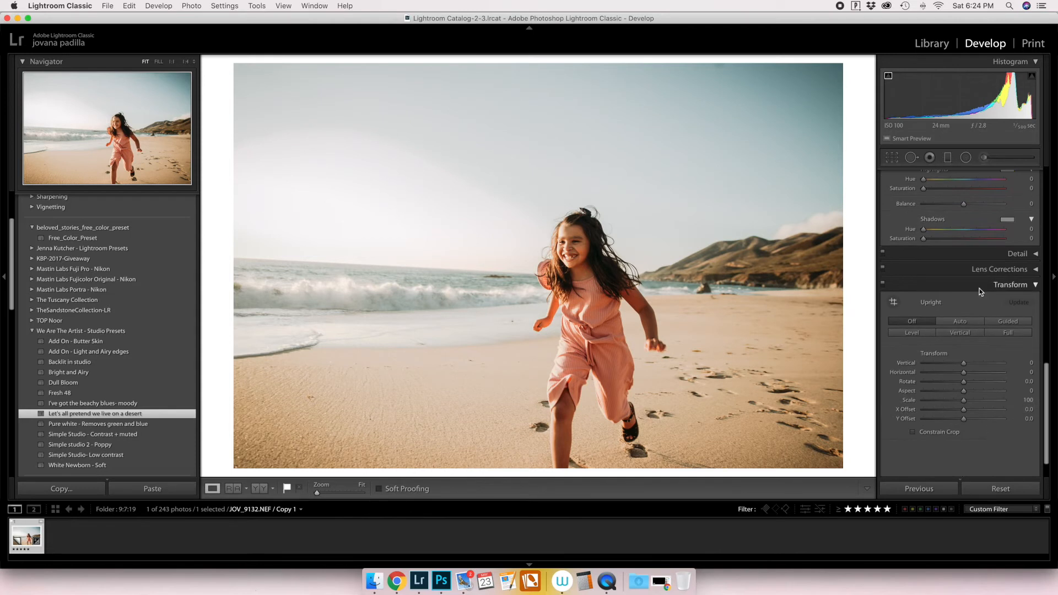
click(979, 286)
click(992, 419)
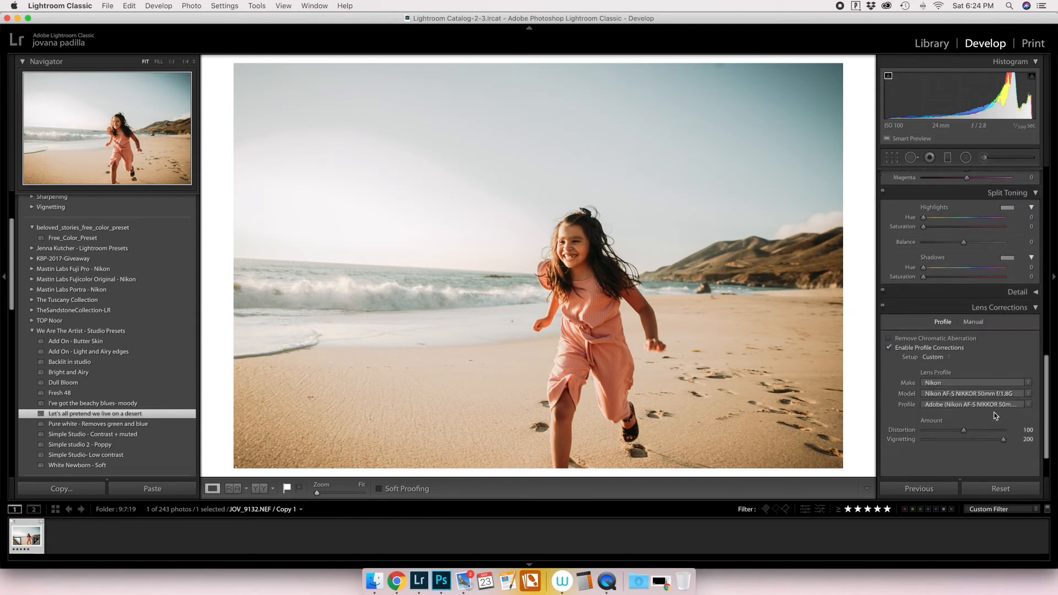
click(1001, 308)
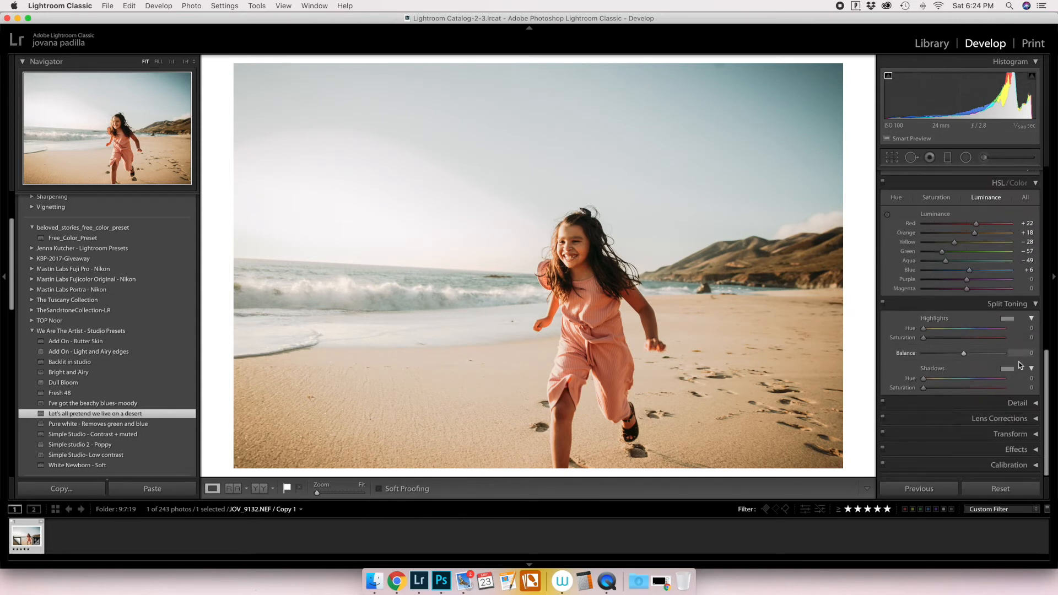
click(1014, 455)
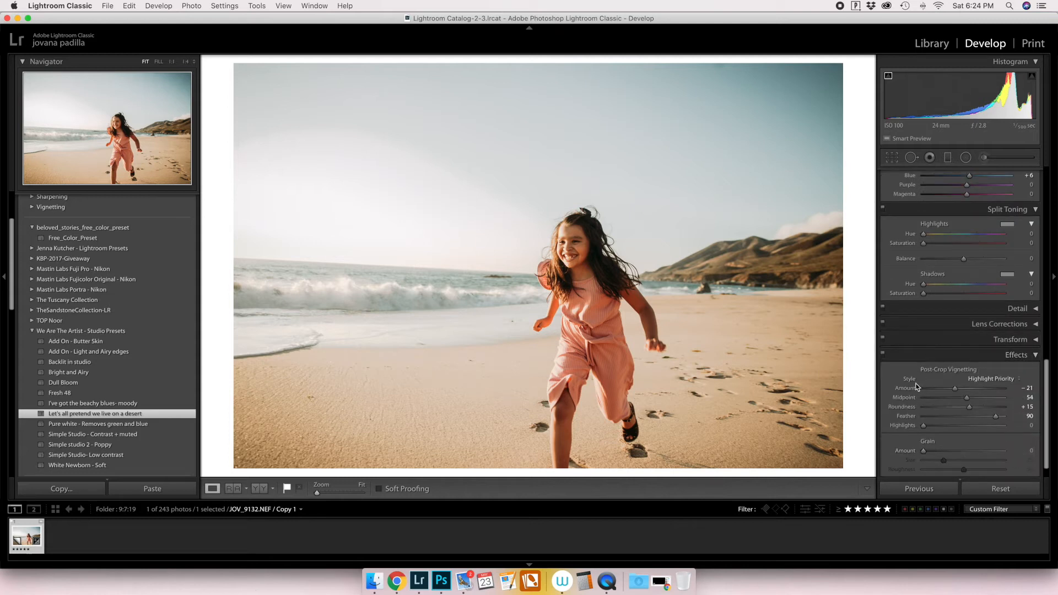
scroll(931, 378, up, 5)
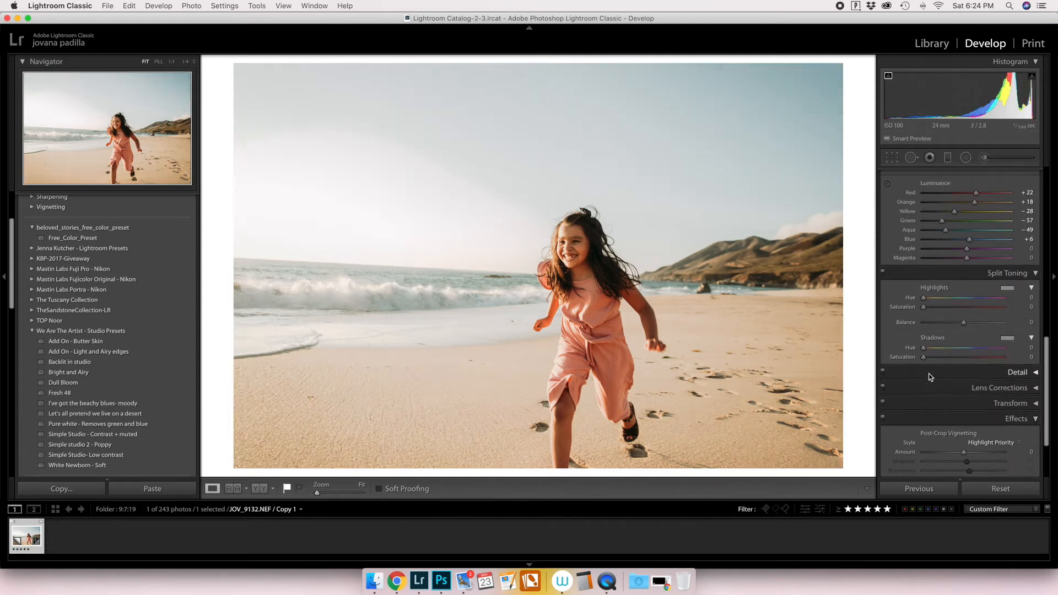
Set the white balance to Temp 6,345 and Tint −9.
scroll(931, 378, up, 10)
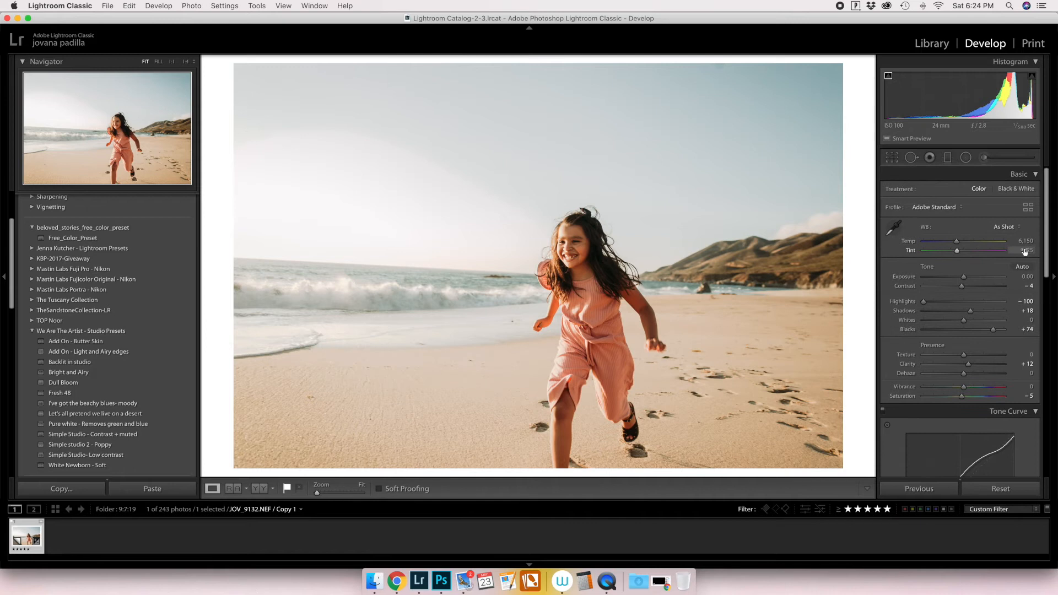
drag(953, 251, 1027, 241)
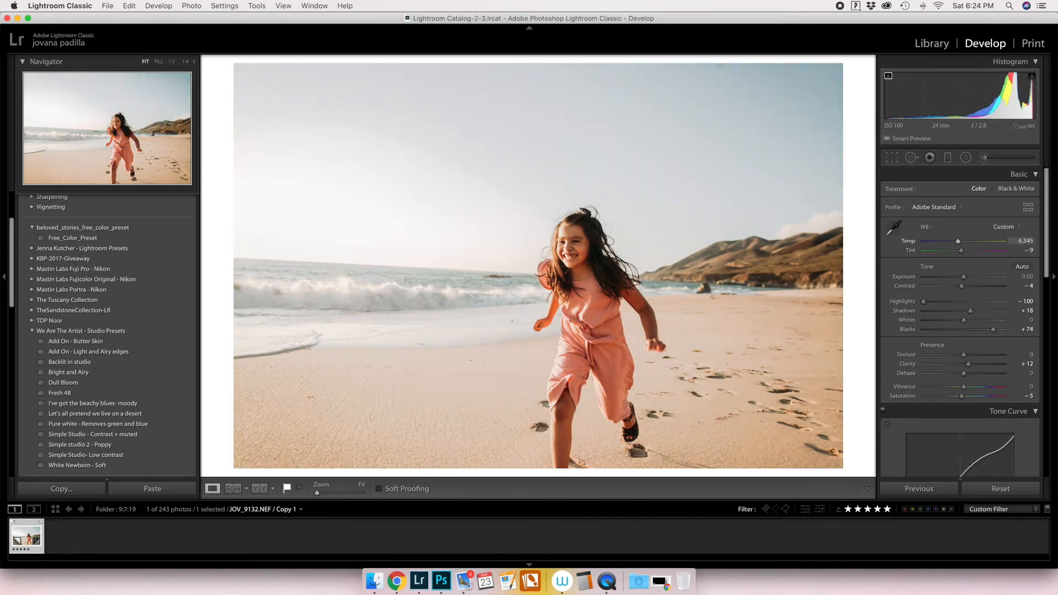
Set the HSL Saturation to Green +3, Aqua +100 and Blue +66, and bring Purple and Magenta close to neutral.
scroll(1021, 256, down, 10)
scroll(1021, 256, down, 1)
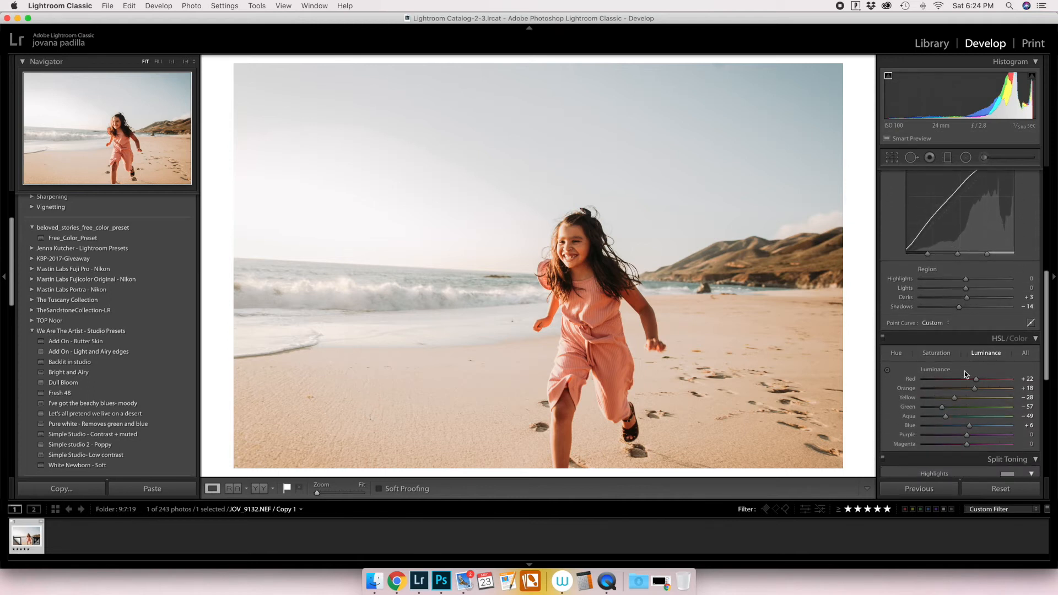
click(937, 353)
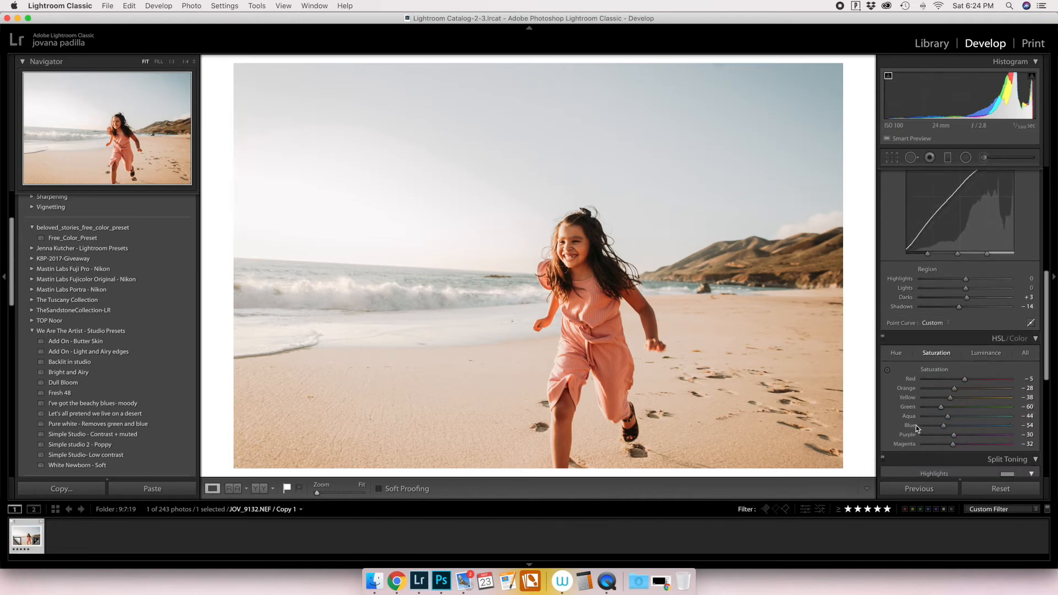
double_click(911, 426)
double_click(911, 418)
click(968, 407)
click(1018, 419)
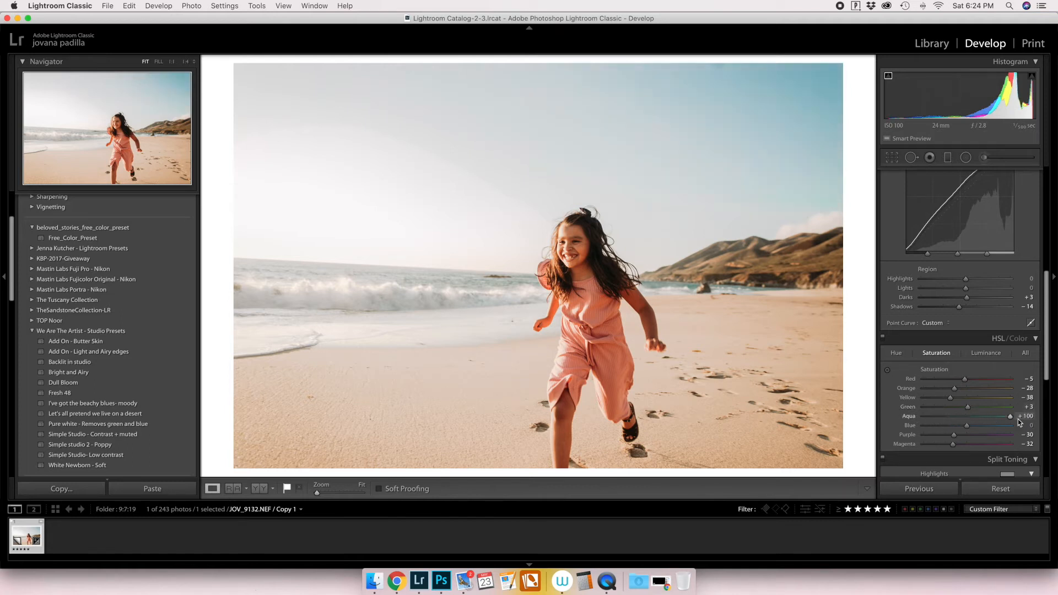
click(997, 428)
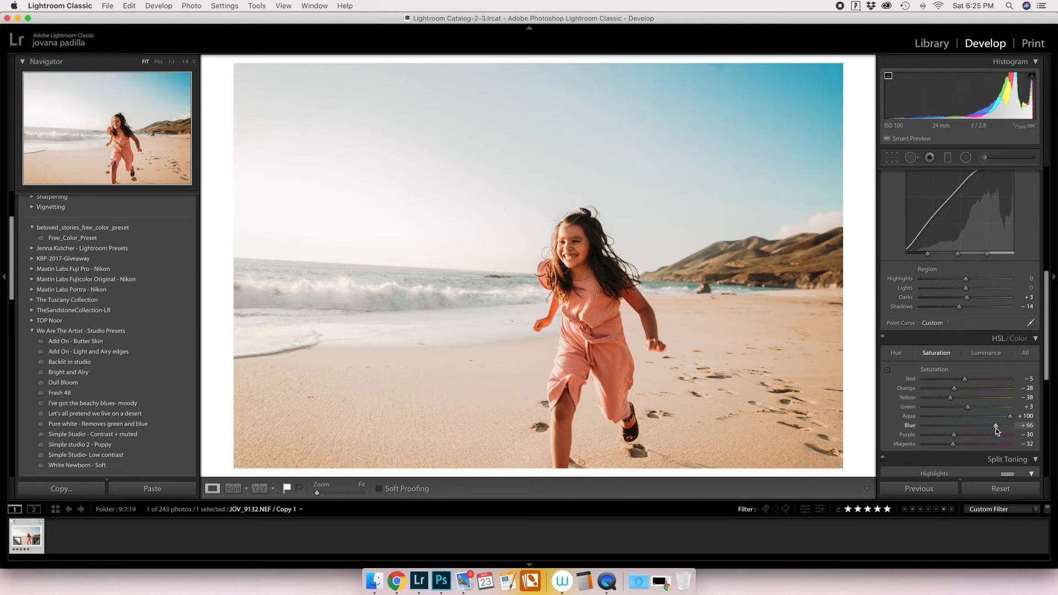
click(969, 435)
click(969, 444)
Set the HSL Hue for Orange to +7 and reset all other color hues to 0.
click(895, 353)
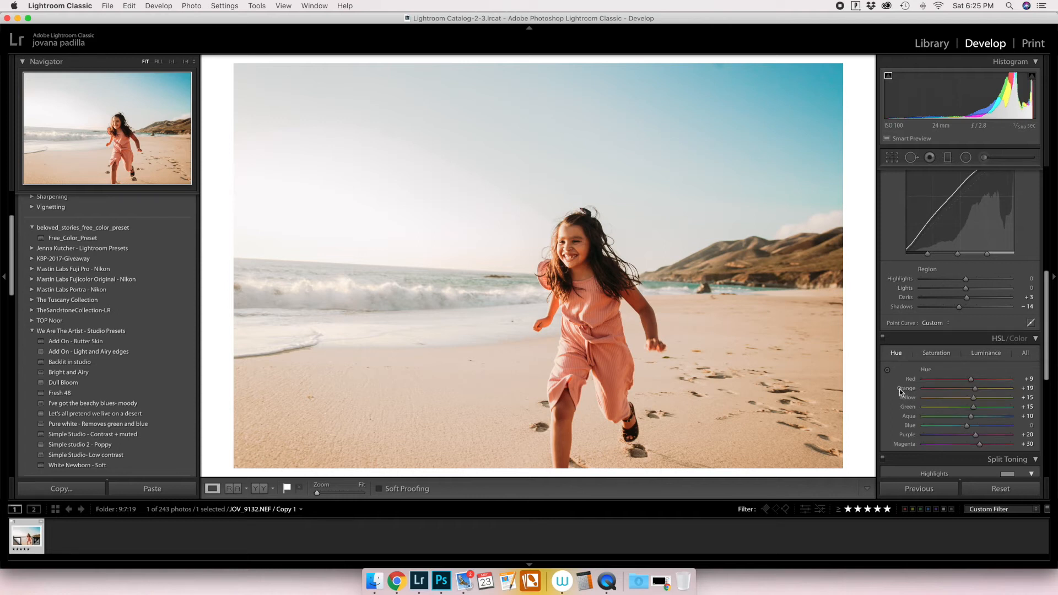
double_click(914, 398)
double_click(912, 417)
double_click(911, 435)
double_click(909, 445)
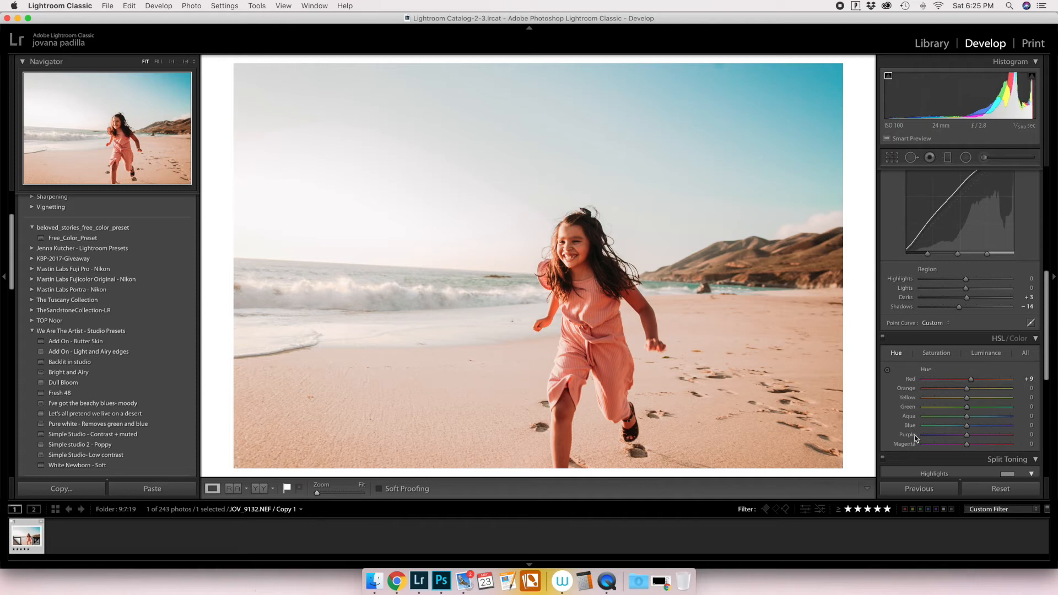
double_click(917, 379)
Reset the tone curve's Shadows region to 0 and set the Basic Shadows to +45.
scroll(1003, 363, up, 2)
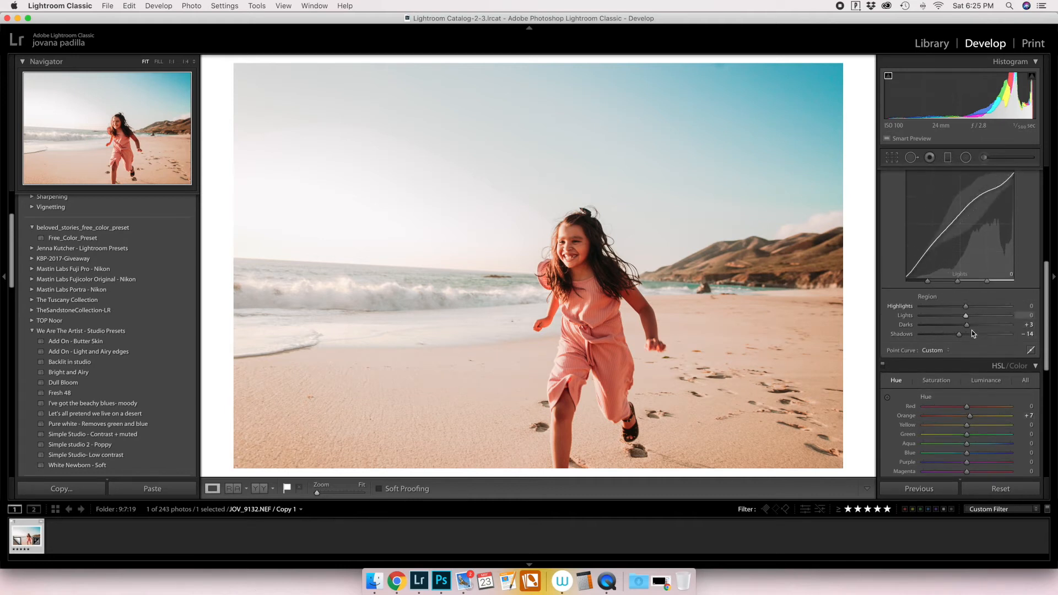
double_click(905, 334)
scroll(987, 317, up, 10)
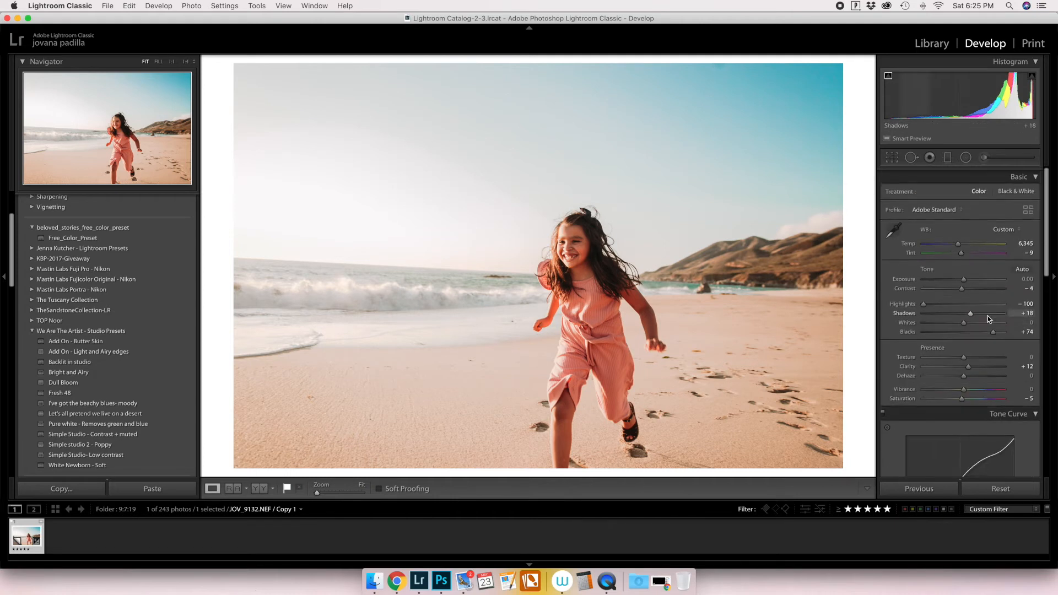
click(984, 312)
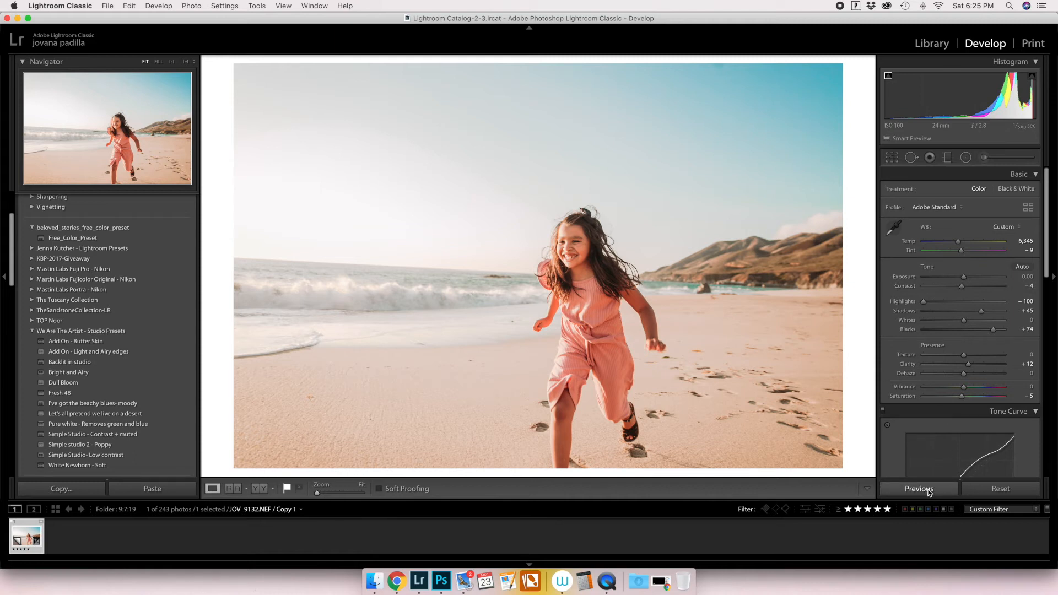
Use the targeted adjustment tool on the sand to shift the hues to Orange +20 and Yellow +1.
scroll(935, 444, down, 8)
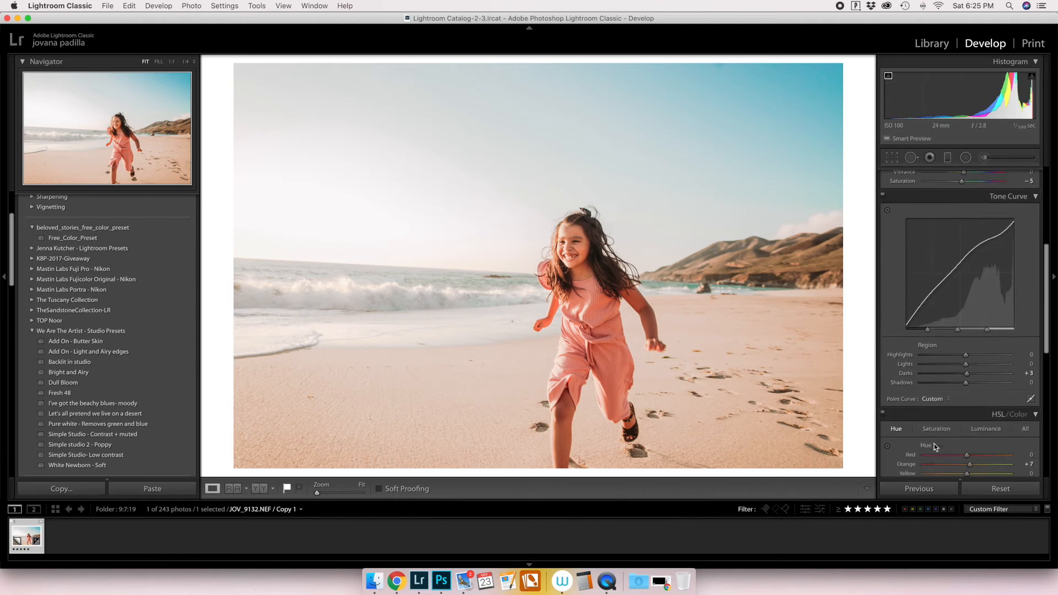
click(888, 394)
drag(740, 428, 740, 419)
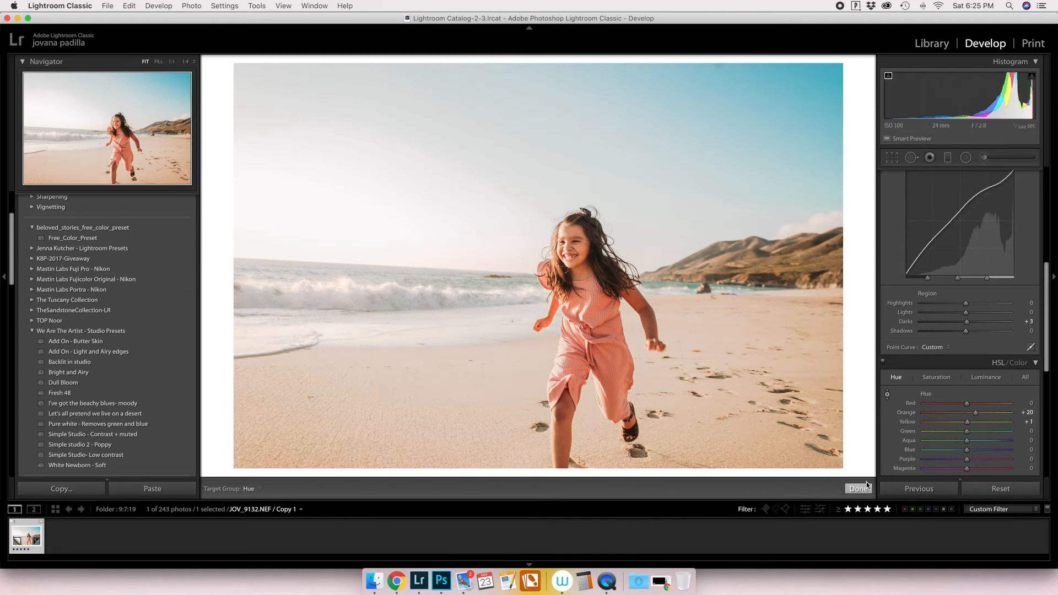
Reset all develop settings to compare with the unedited photo, and undo the reset.
click(1002, 490)
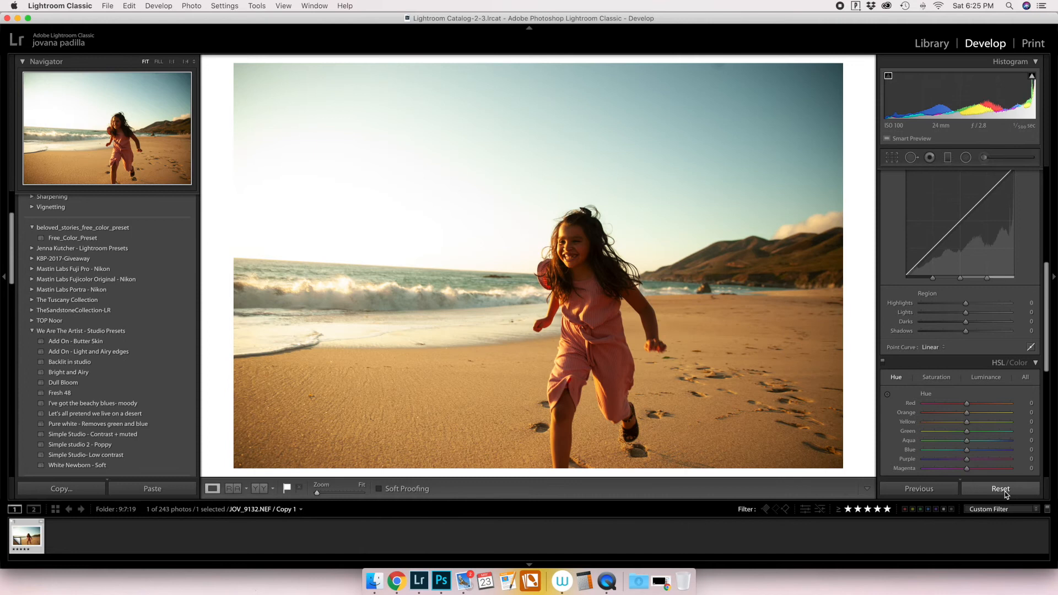
key(super+z)
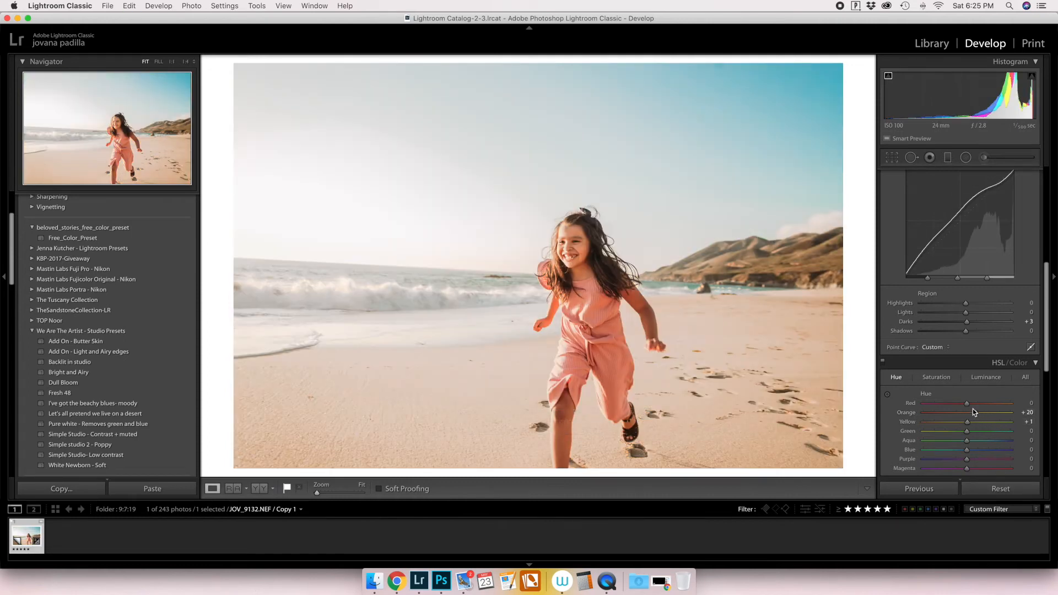
Set the Basic Whites to -45 and the white balance Tint to +3.
scroll(976, 398, up, 3)
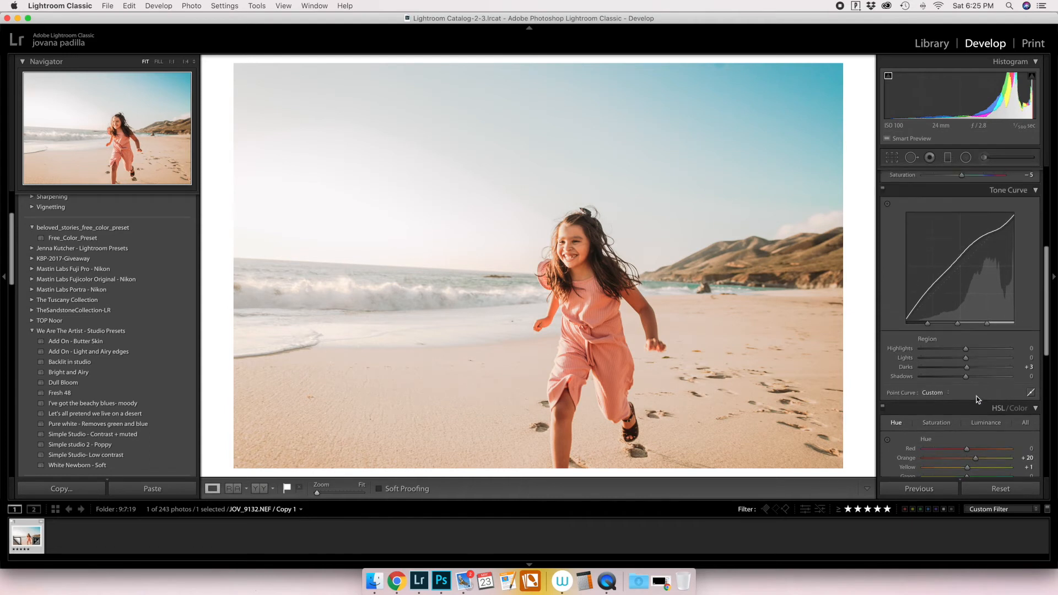
scroll(964, 266, up, 10)
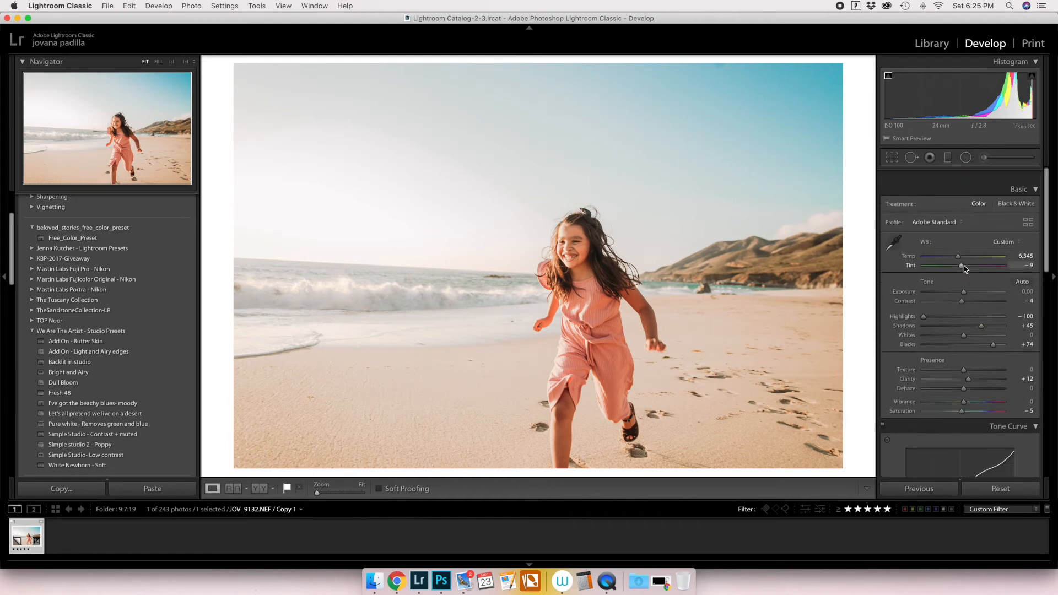
drag(955, 323, 946, 321)
drag(1028, 250, 1035, 249)
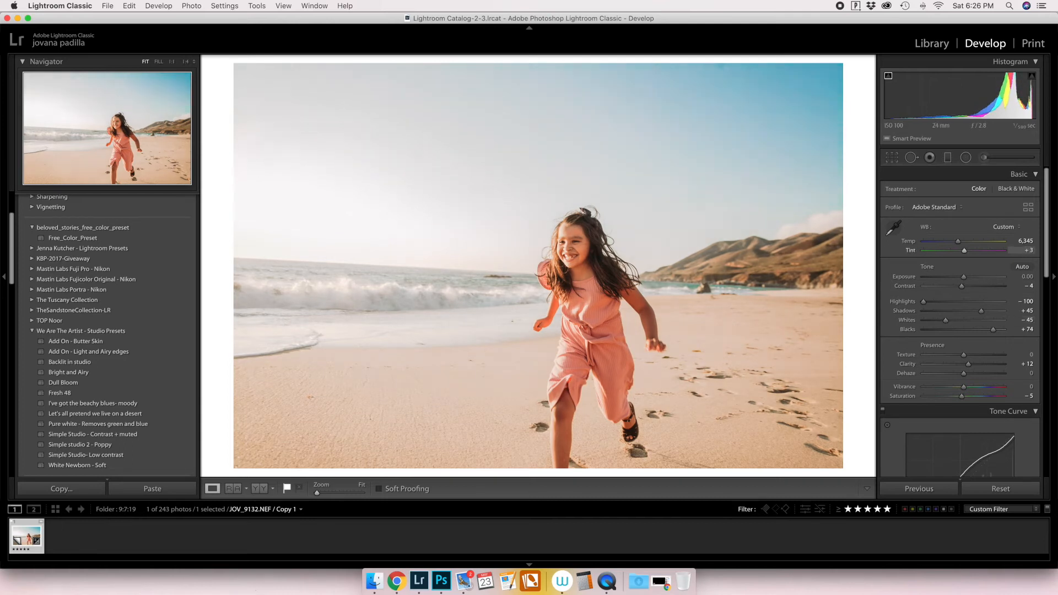
In Calibration, set the Hue to +24 for Red Primary, +40 for Green Primary and -41 for Blue Primary, and adjust the Green Primary Saturation.
scroll(1022, 249, down, 15)
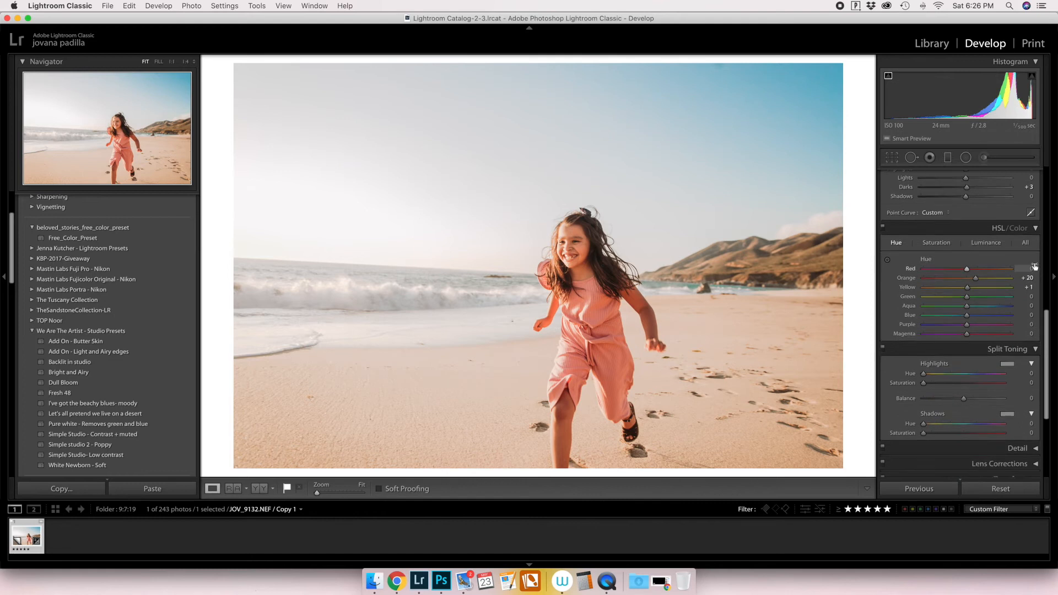
click(1035, 335)
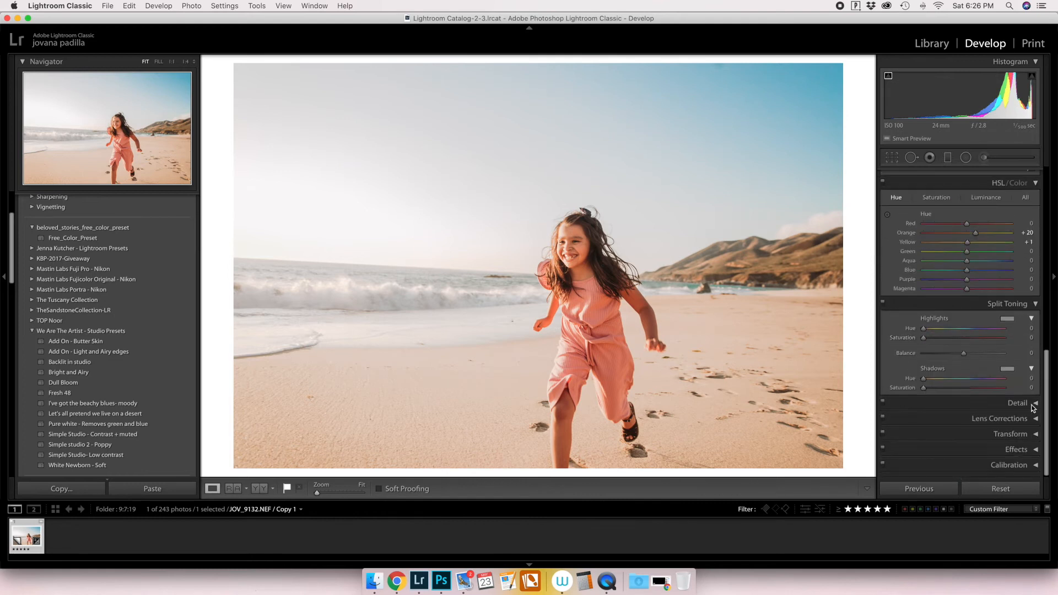
click(1031, 462)
scroll(993, 408, down, 3)
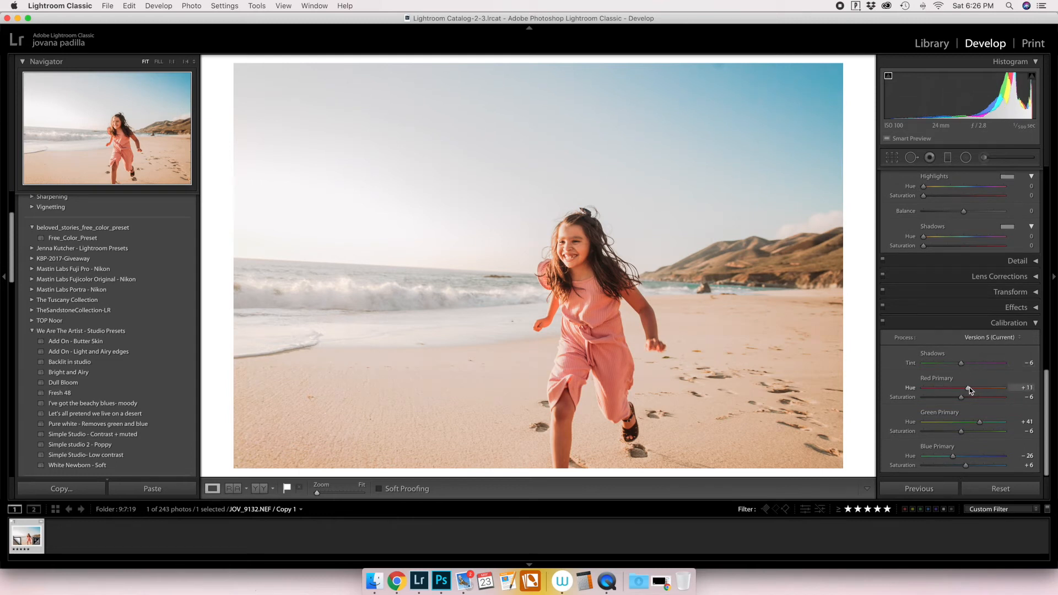
drag(980, 422, 980, 423)
scroll(976, 422, down, 1)
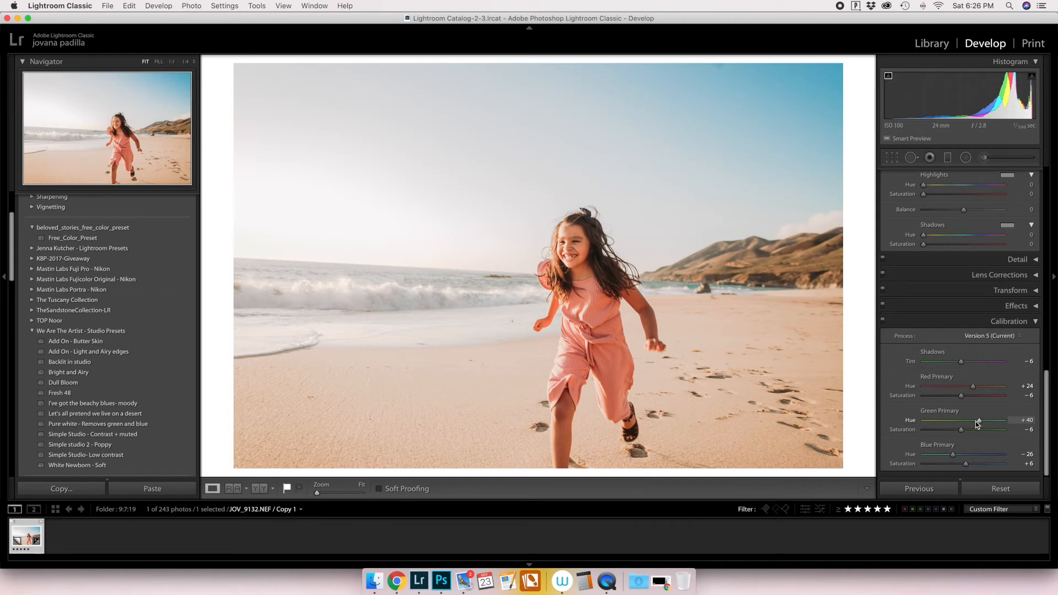
scroll(976, 421, up, 1)
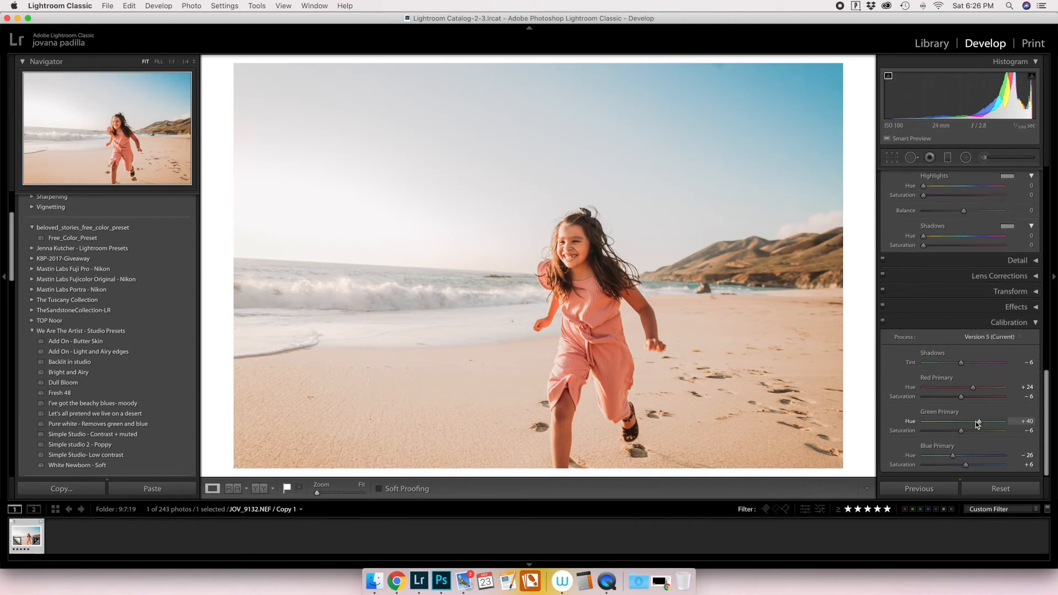
mouse_move(954, 456)
mouse_down()
mouse_move(964, 456)
mouse_move(951, 457)
mouse_up()
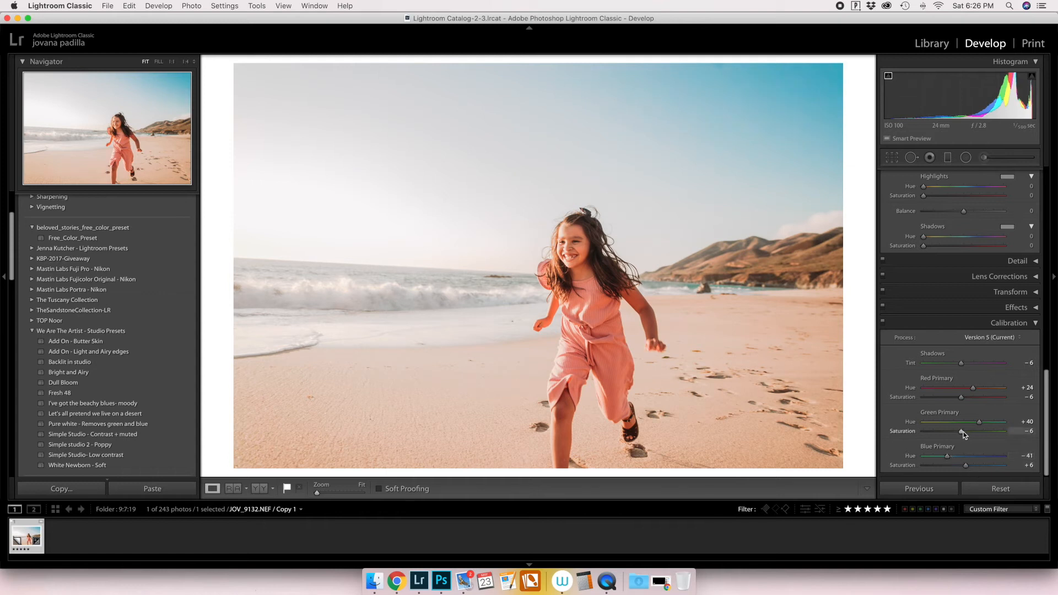
drag(968, 434, 961, 435)
Toggle the Calibration adjustments off and on to compare the effect, and collapse the Calibration settings.
scroll(970, 433, up, 5)
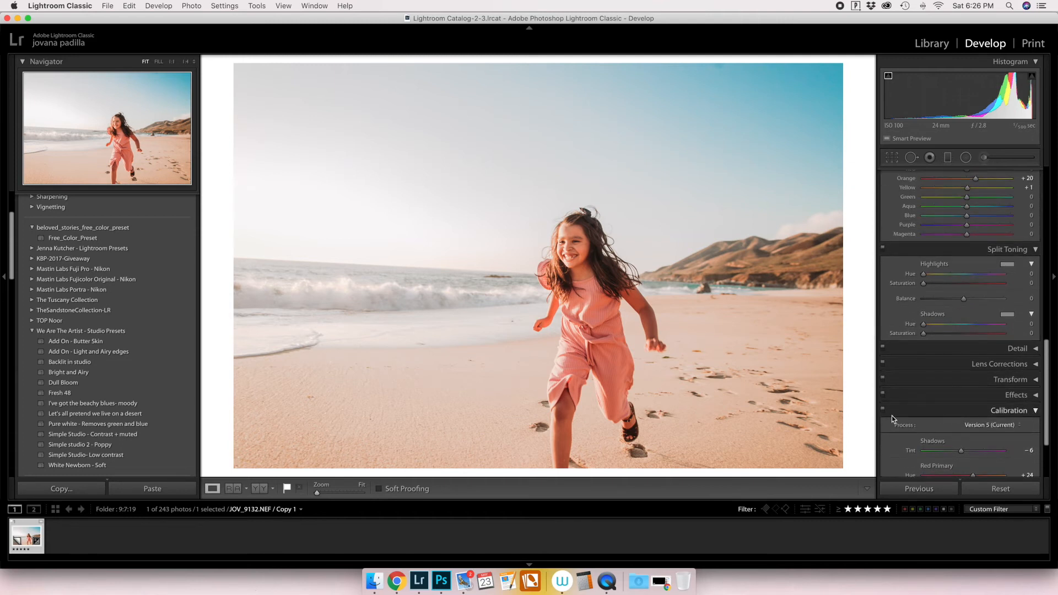
click(884, 410)
click(883, 410)
click(1035, 414)
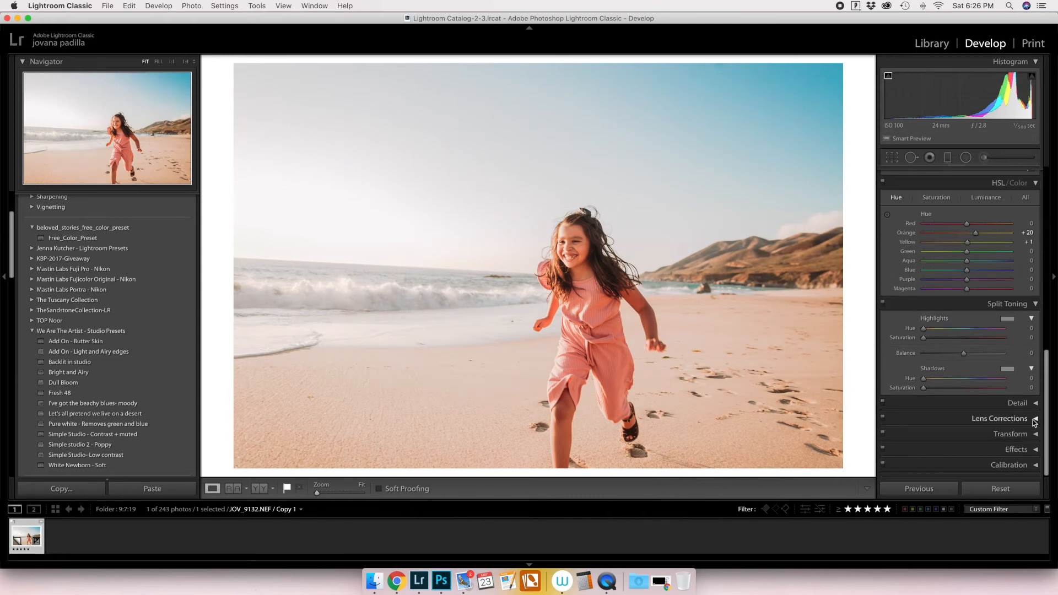
Set the Clarity in the Basic adjustments to -5.
scroll(991, 362, up, 10)
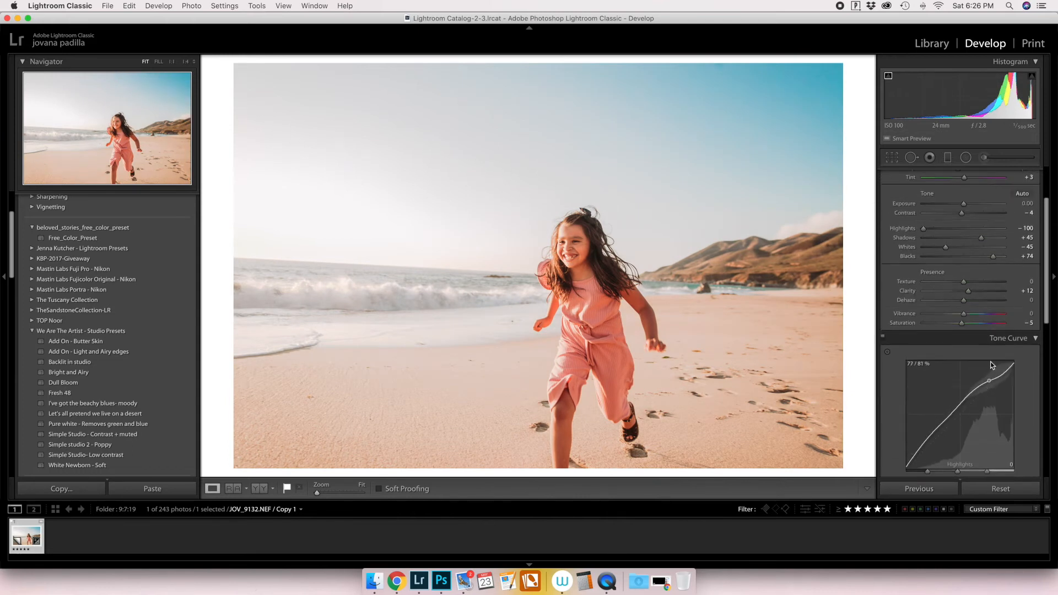
scroll(991, 361, up, 4)
drag(969, 364, 961, 365)
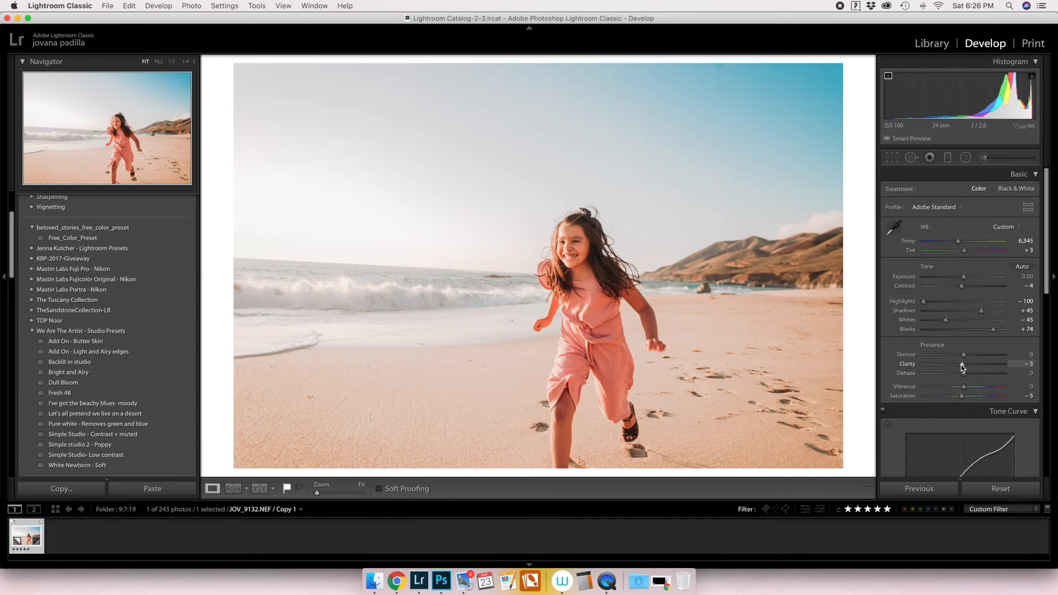
Paint an Adjustment Brush mask over the bright sky and horizon with Exposure -0.30, Clarity -18, Dehaze 100 and Saturation -77.
click(984, 158)
scroll(462, 210, up, 5)
mouse_move(436, 261)
mouse_down()
mouse_move(265, 282)
mouse_move(392, 291)
mouse_move(448, 277)
mouse_up()
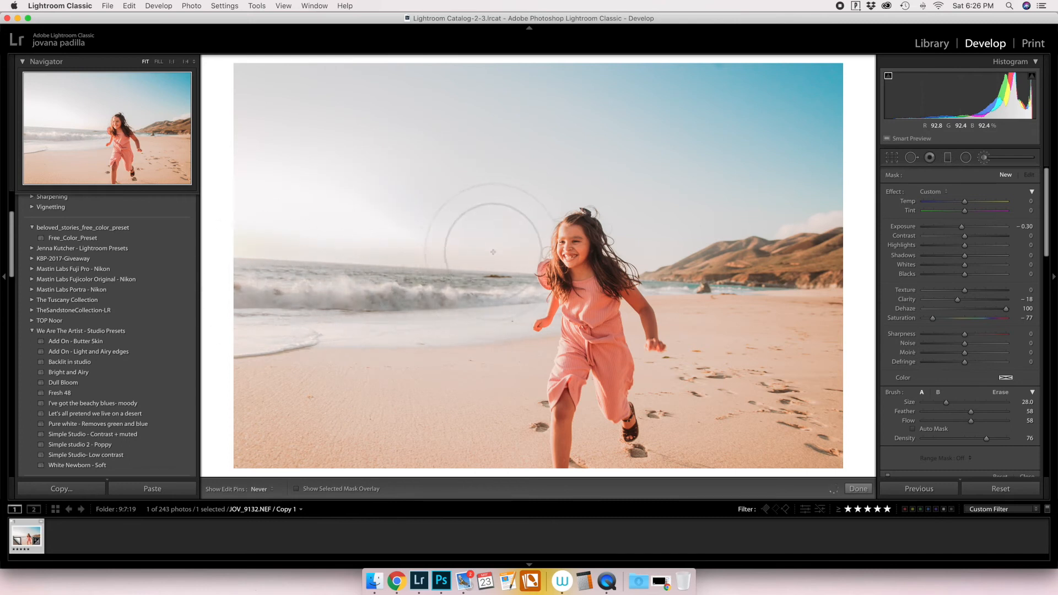
mouse_move(487, 230)
mouse_down()
mouse_move(556, 160)
mouse_move(603, 156)
mouse_move(276, 191)
mouse_move(501, 205)
mouse_move(476, 211)
mouse_move(202, 217)
mouse_up()
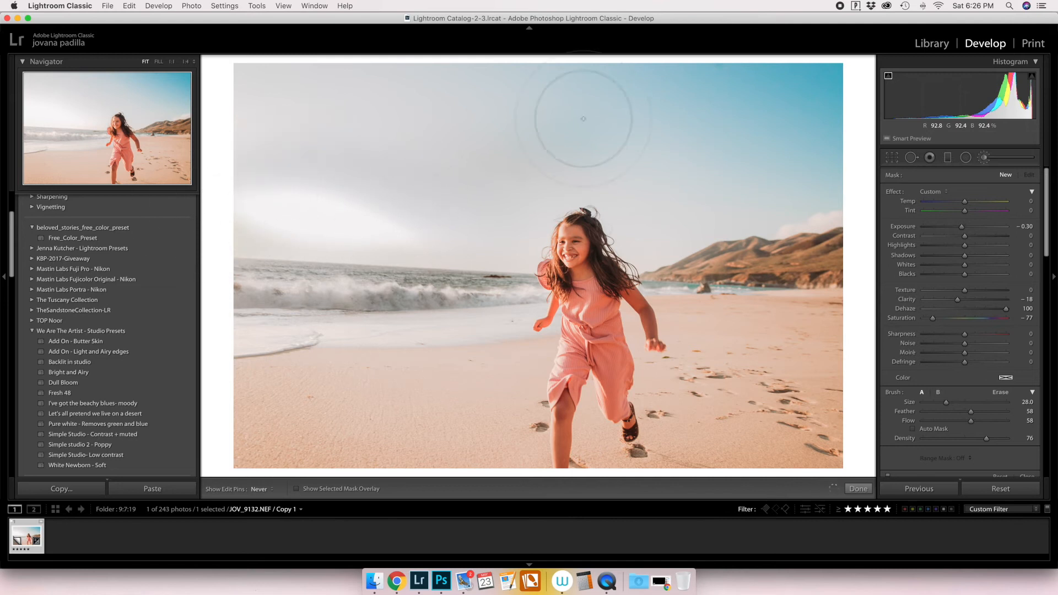
drag(581, 118, 201, 68)
mouse_move(383, 213)
mouse_down()
mouse_move(358, 235)
mouse_move(416, 280)
mouse_move(273, 303)
mouse_move(432, 306)
mouse_move(295, 287)
mouse_up()
Set the sky brush mask's Temp to 2, Tint to 6 and Saturation to 54, and reset its Dehaze and Clarity to 0.
mouse_move(965, 201)
mouse_down()
mouse_move(985, 212)
mouse_move(957, 203)
mouse_move(966, 205)
mouse_up()
double_click(905, 309)
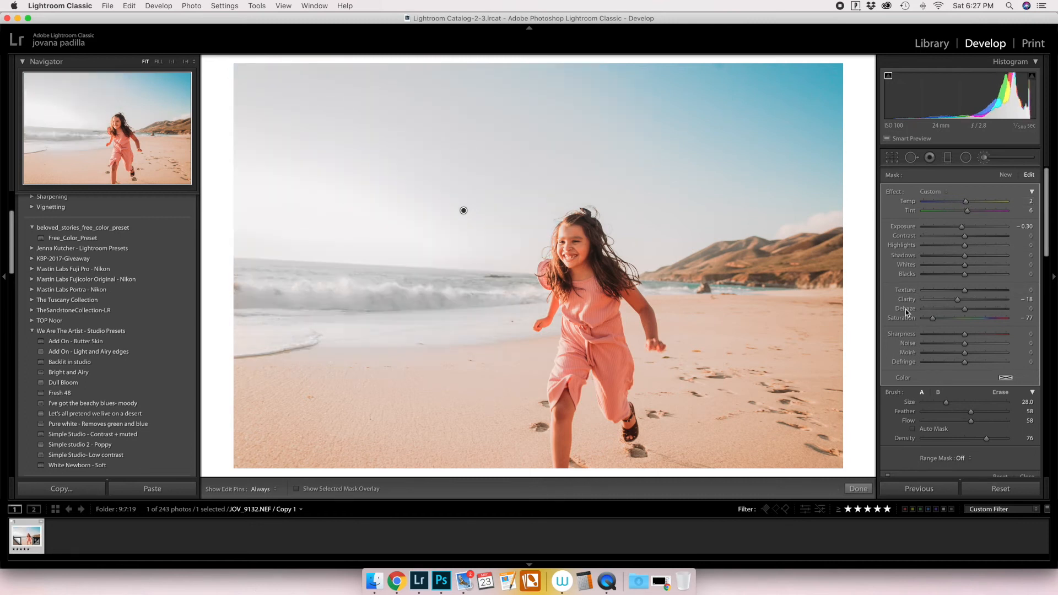
double_click(907, 299)
double_click(909, 318)
click(988, 318)
Extend the brush mask by painting over the sand and the blue part of the sky with the edit pin hidden.
key(h)
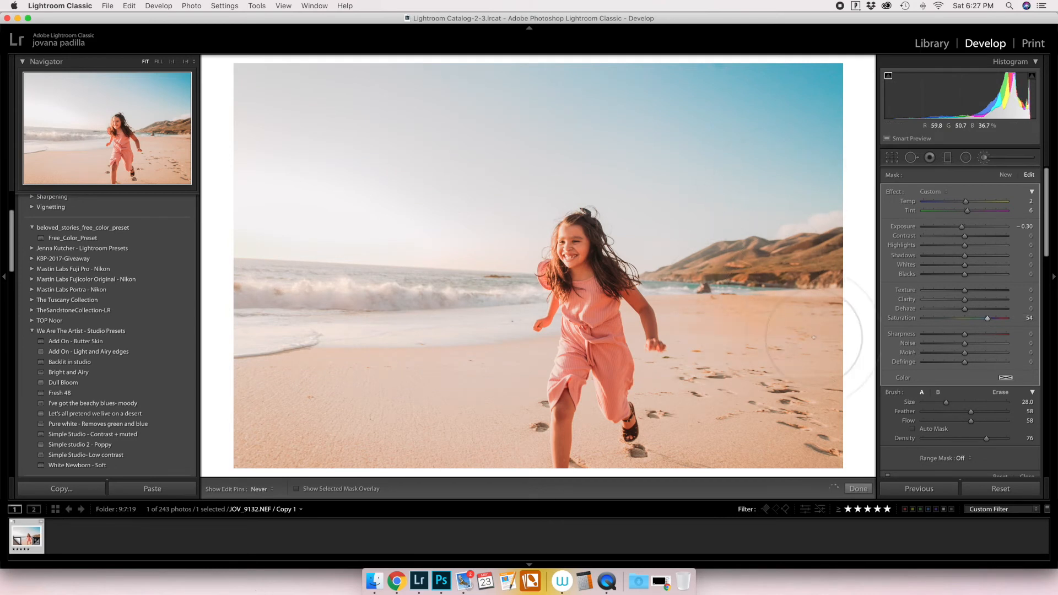
mouse_move(709, 398)
mouse_down()
mouse_move(827, 436)
mouse_move(816, 116)
mouse_move(624, 80)
mouse_move(790, 101)
mouse_move(602, 156)
mouse_up()
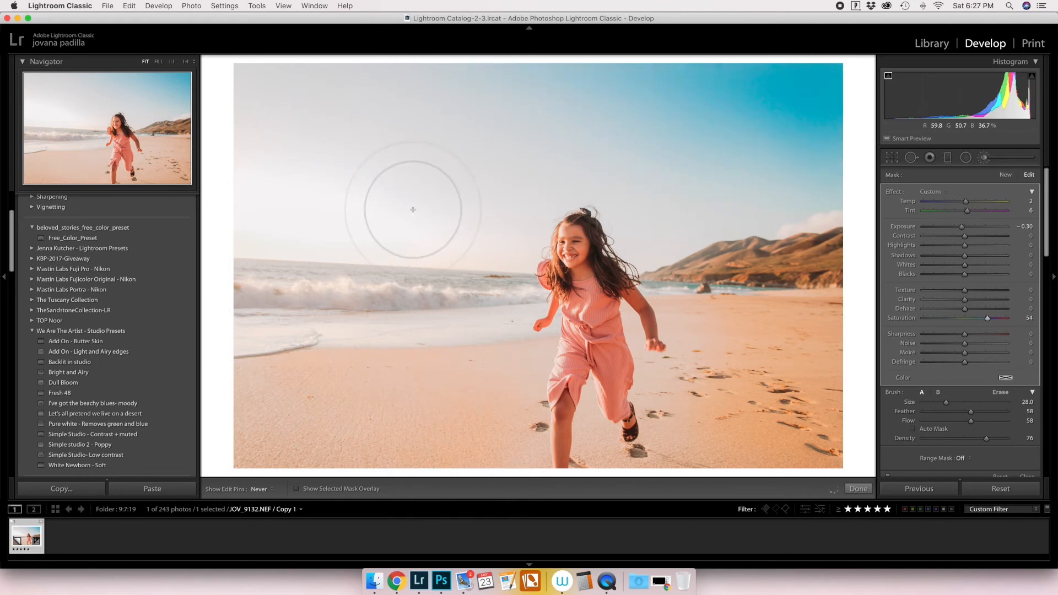
drag(497, 424, 497, 424)
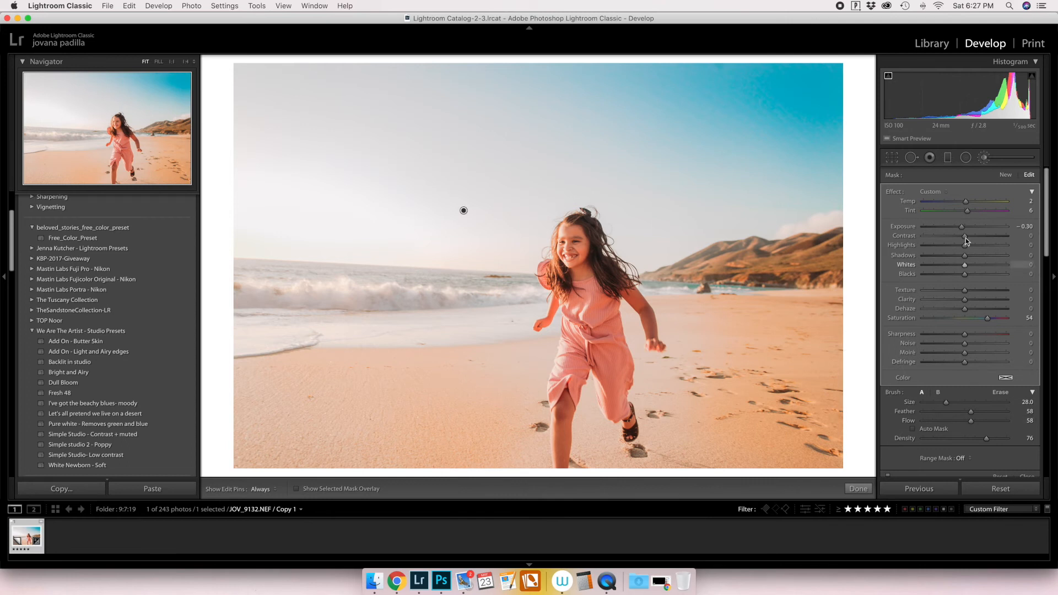
Reset the brush mask's Exposure to 0 and set its Saturation to 33, Highlights to -100 and Whites to 1.
double_click(907, 227)
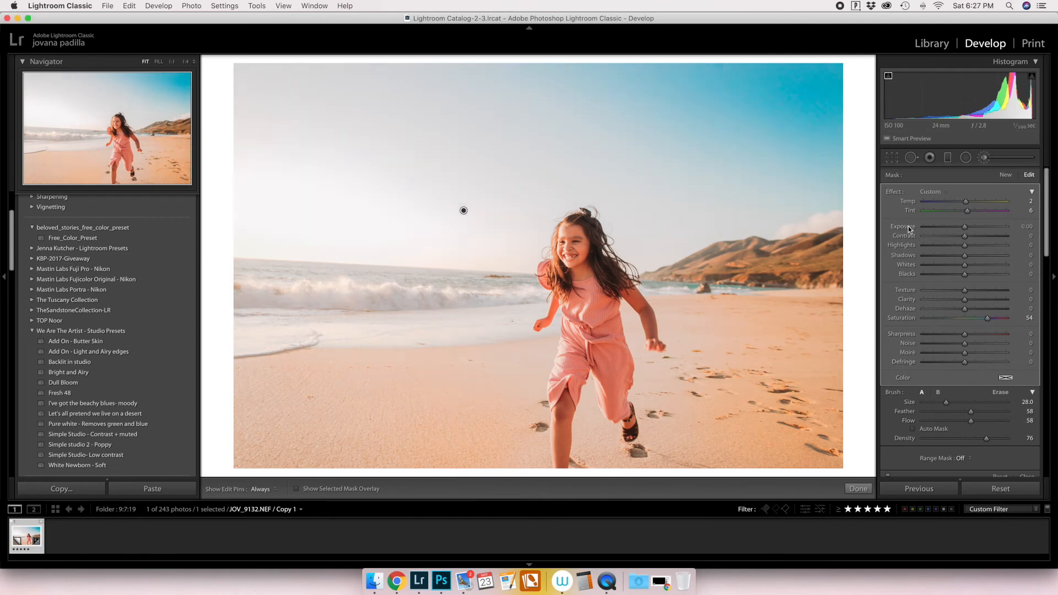
click(963, 318)
drag(982, 318, 981, 318)
click(944, 245)
drag(944, 244, 880, 248)
click(943, 264)
drag(944, 266, 965, 263)
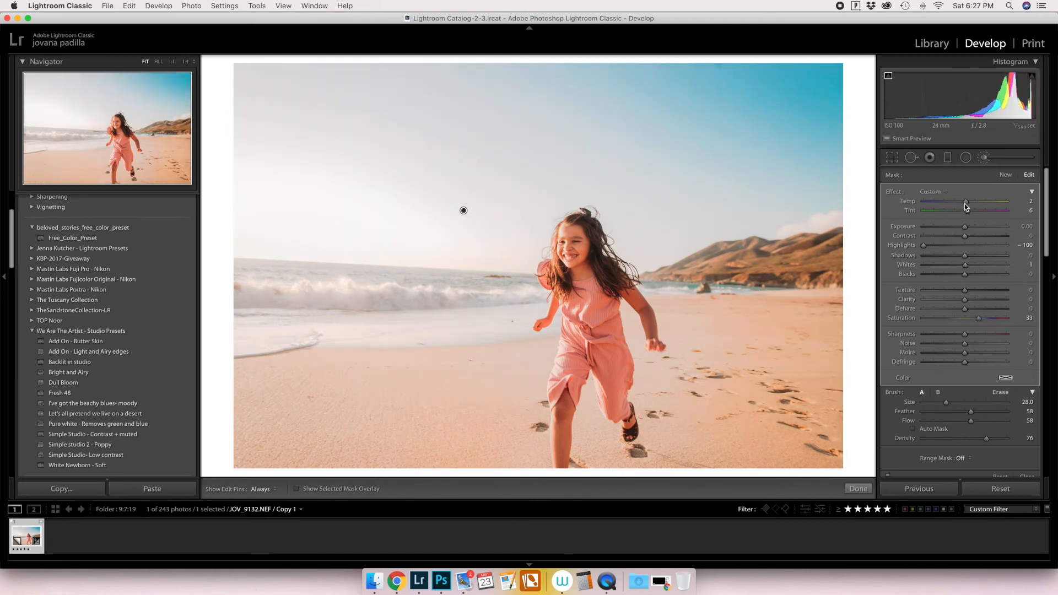
Set the brush mask's Saturation to 20, Dehaze to 3 and Clarity to 100.
drag(979, 318, 968, 318)
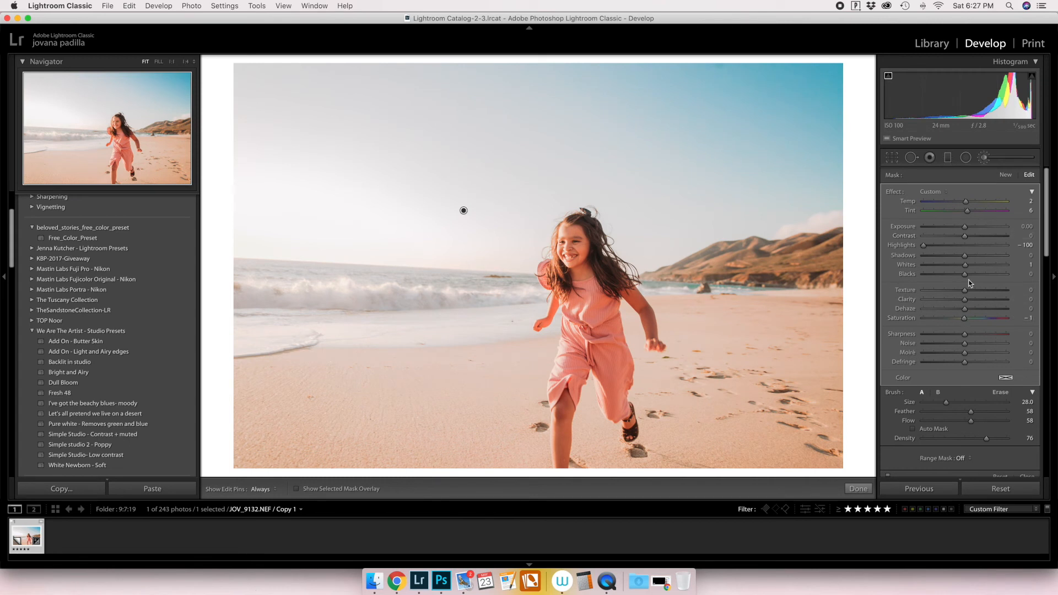
click(973, 322)
drag(957, 312, 1057, 306)
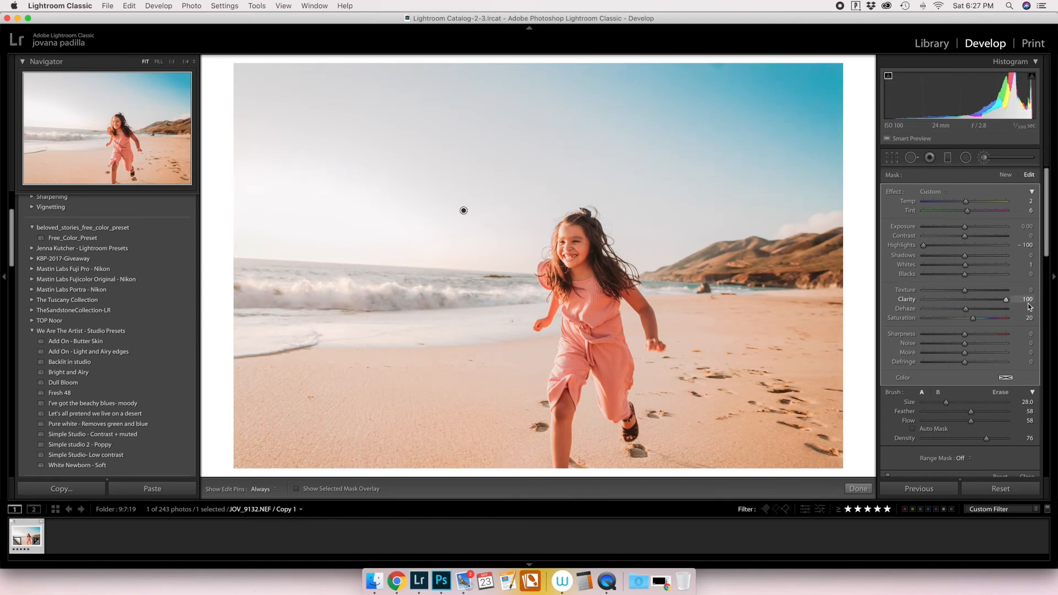
key(h)
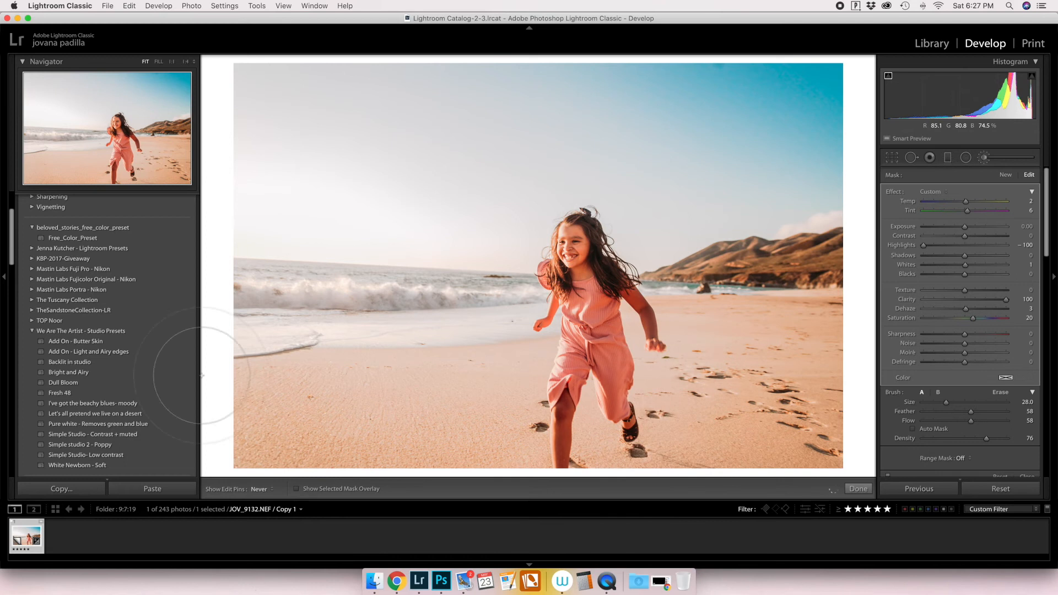
Erase the brush mask across the sand with an eraser of size 25, Feather 100 and Flow 96, and finish the brush adjustment.
key(h)
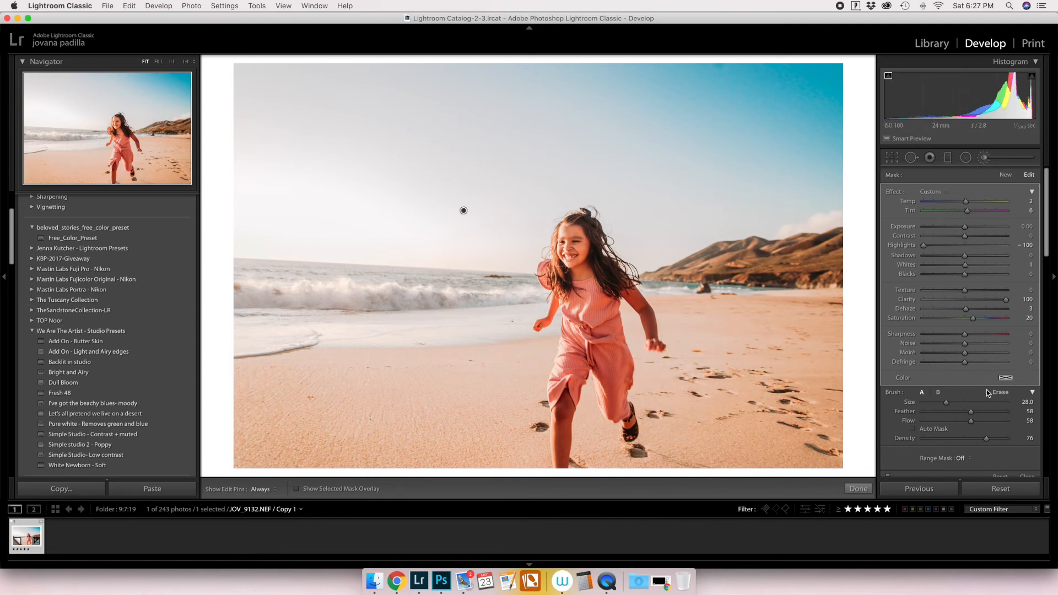
key(h)
key(])
mouse_move(805, 363)
mouse_down()
mouse_move(269, 395)
mouse_move(678, 482)
mouse_move(265, 391)
mouse_up()
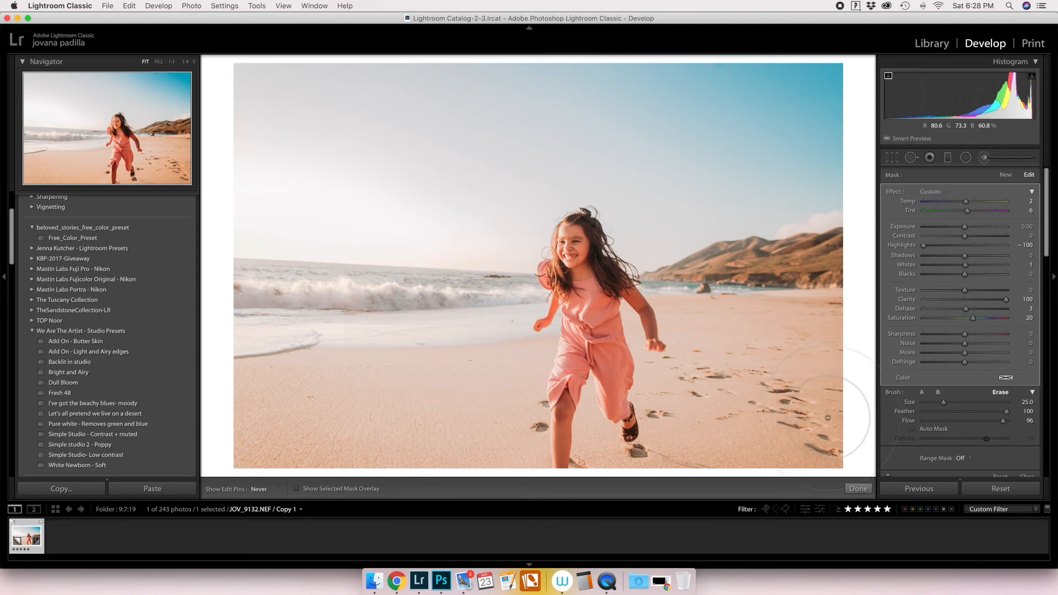
key(h)
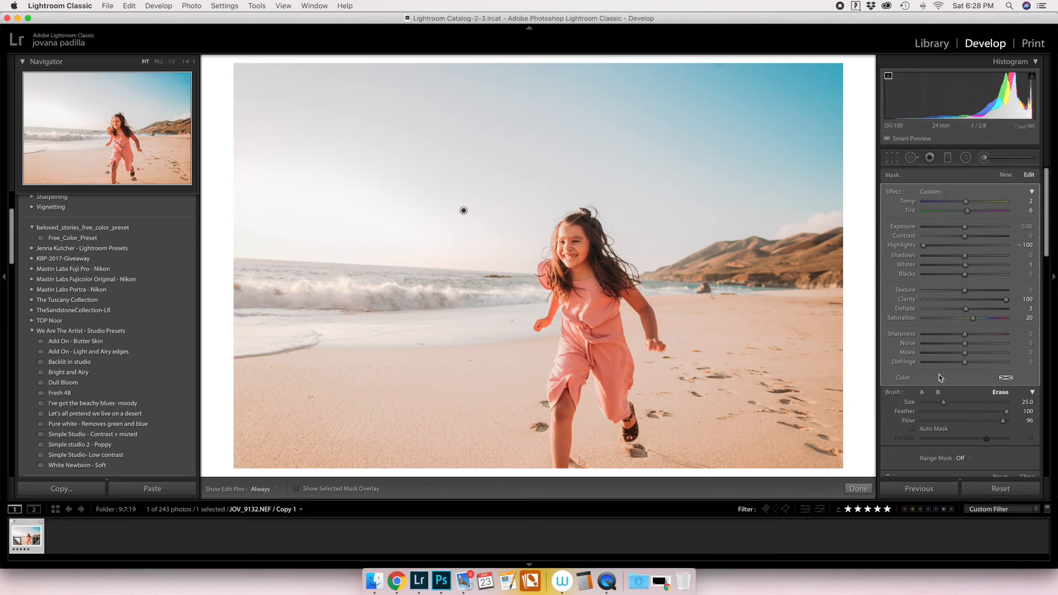
click(857, 489)
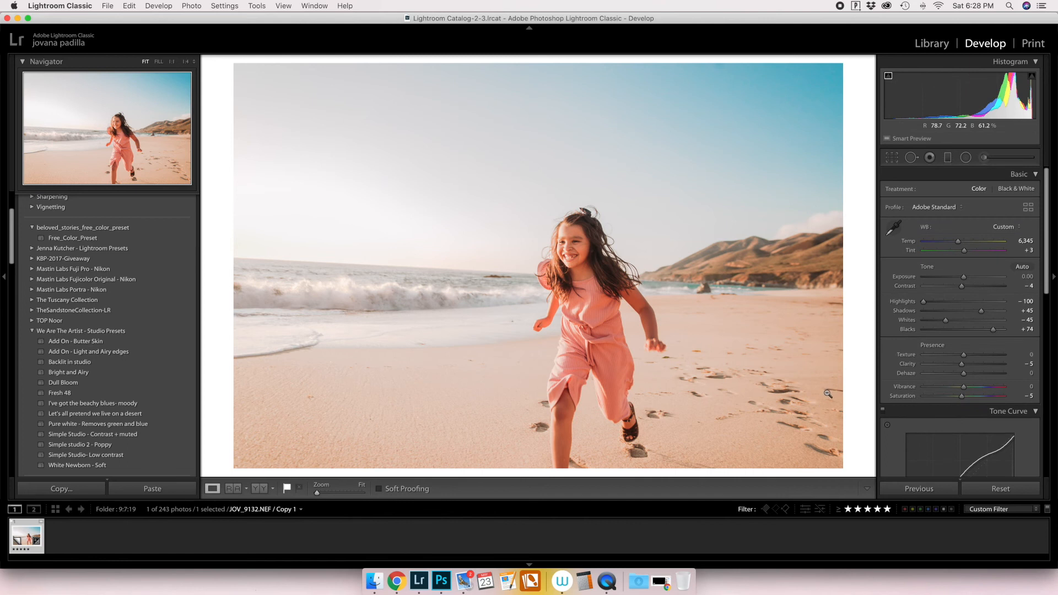
Reset the photo and apply the previous settings to compare looks, and undo both changes.
click(1010, 489)
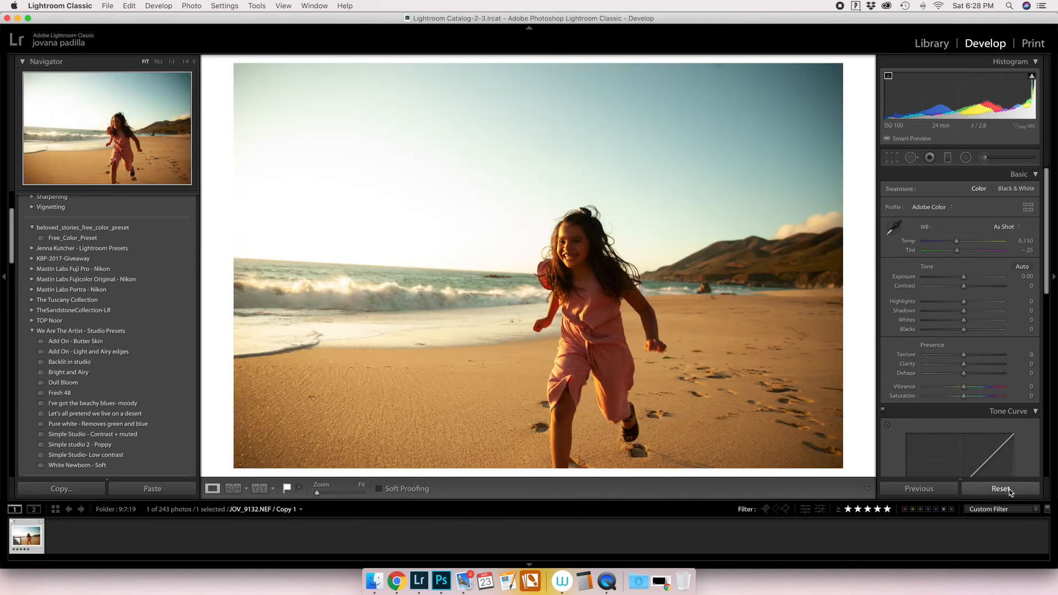
click(949, 489)
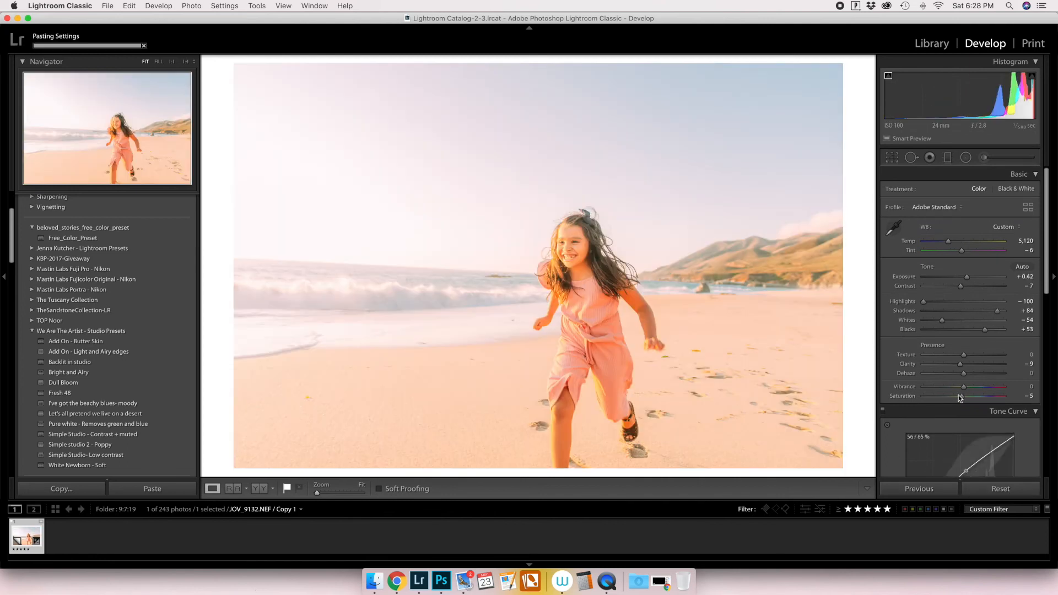
scroll(958, 381, down, 2)
scroll(958, 376, down, 2)
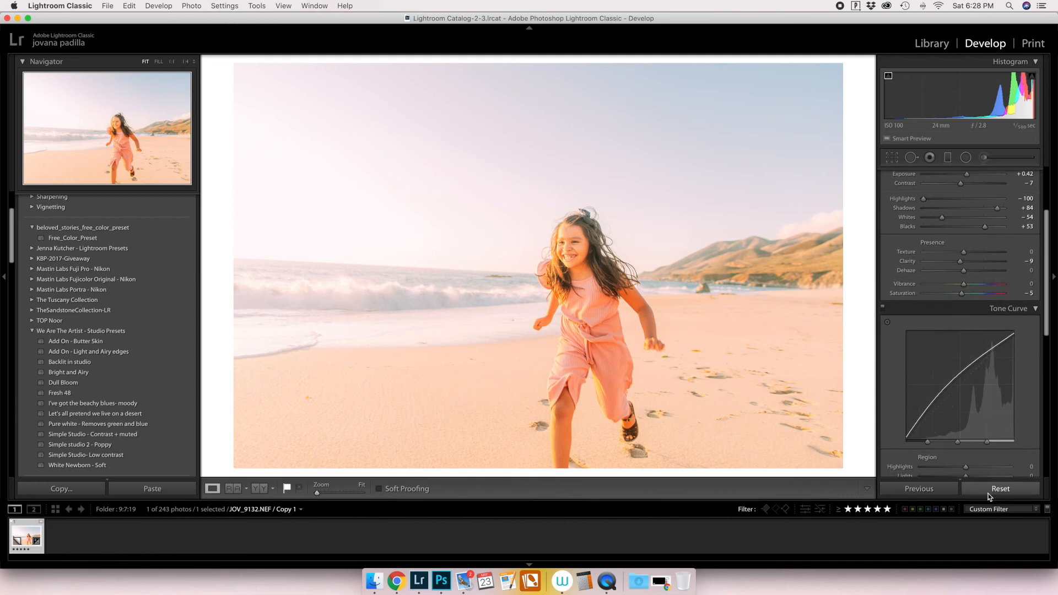
key(super+z)
key(super+z)
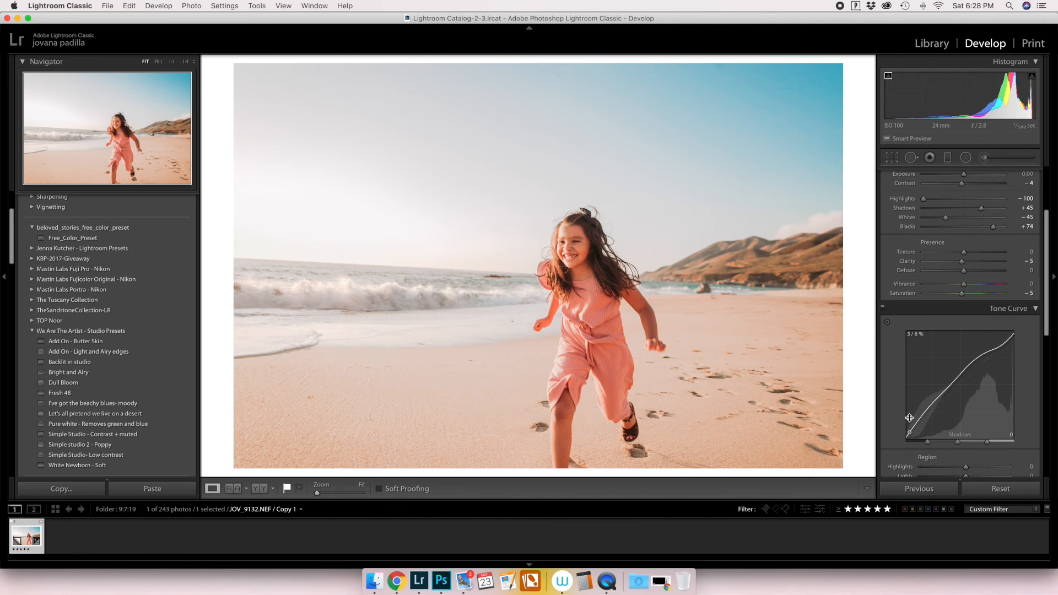
scroll(933, 399, up, 4)
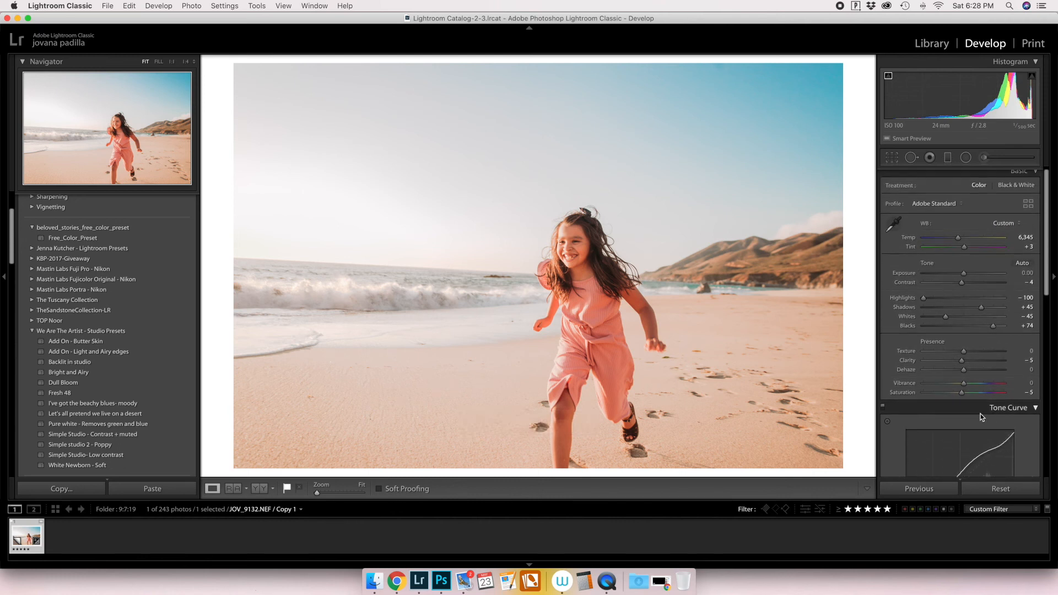
Adjust the HSL Luminance values to Red +46, Orange +8, Yellow -100 and Green +5.
scroll(965, 350, down, 3)
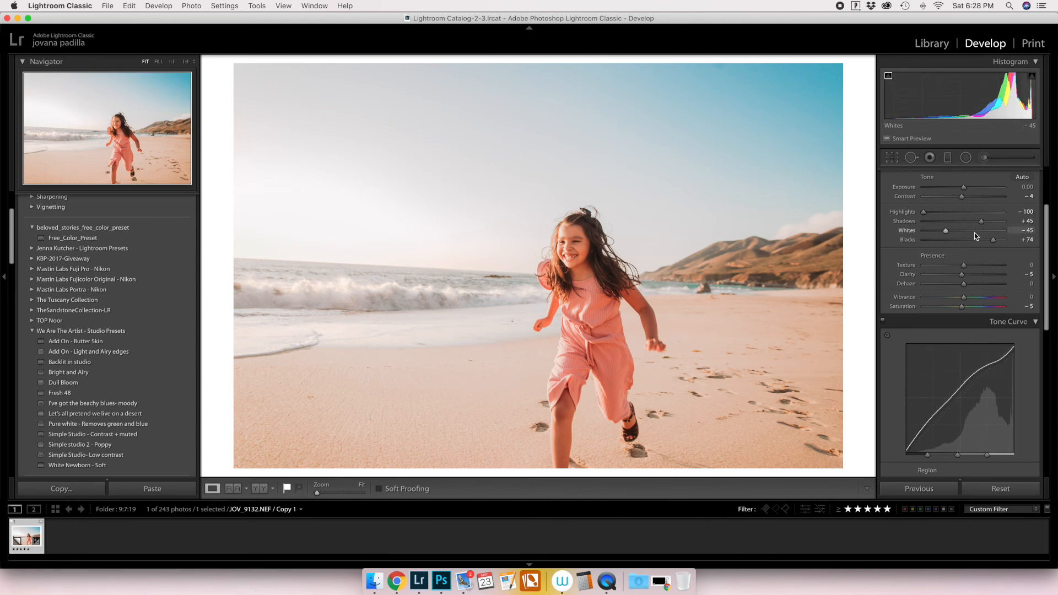
scroll(1012, 278, down, 3)
scroll(1016, 285, down, 8)
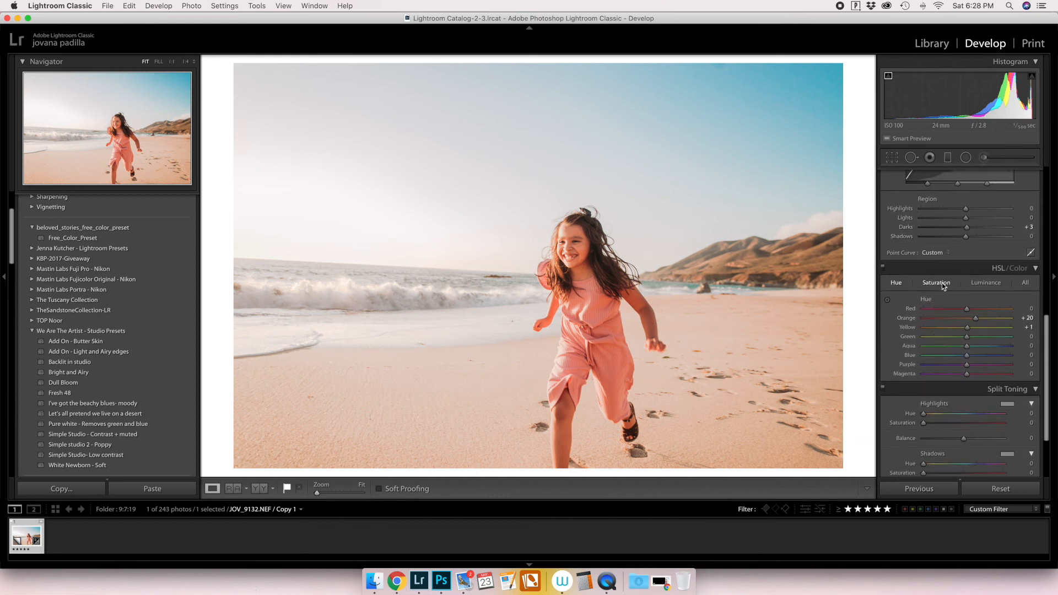
click(985, 283)
drag(1002, 359, 970, 347)
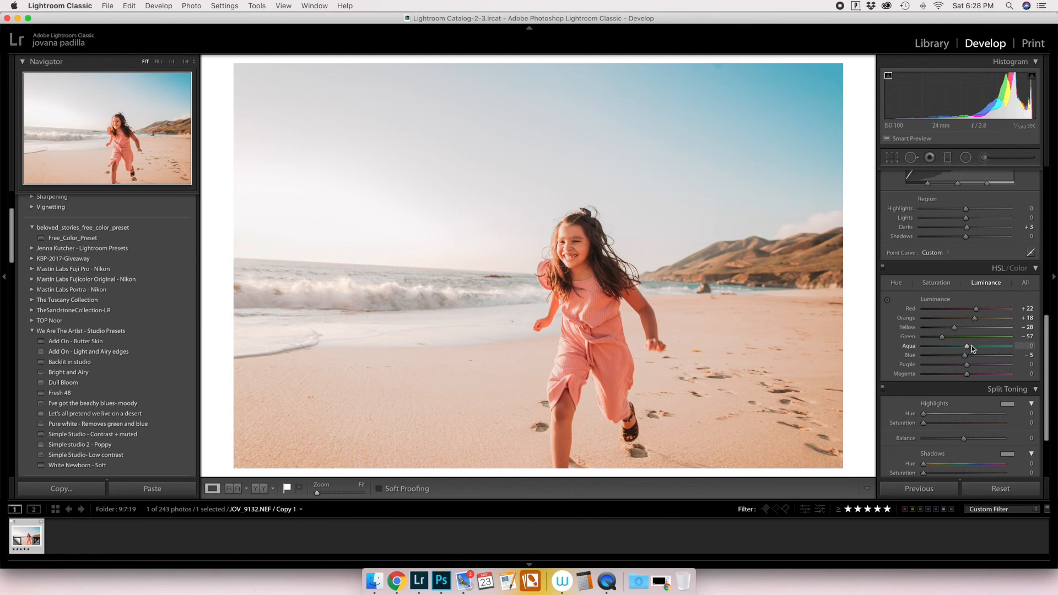
drag(944, 337, 947, 337)
drag(968, 340, 902, 331)
drag(975, 319, 1001, 311)
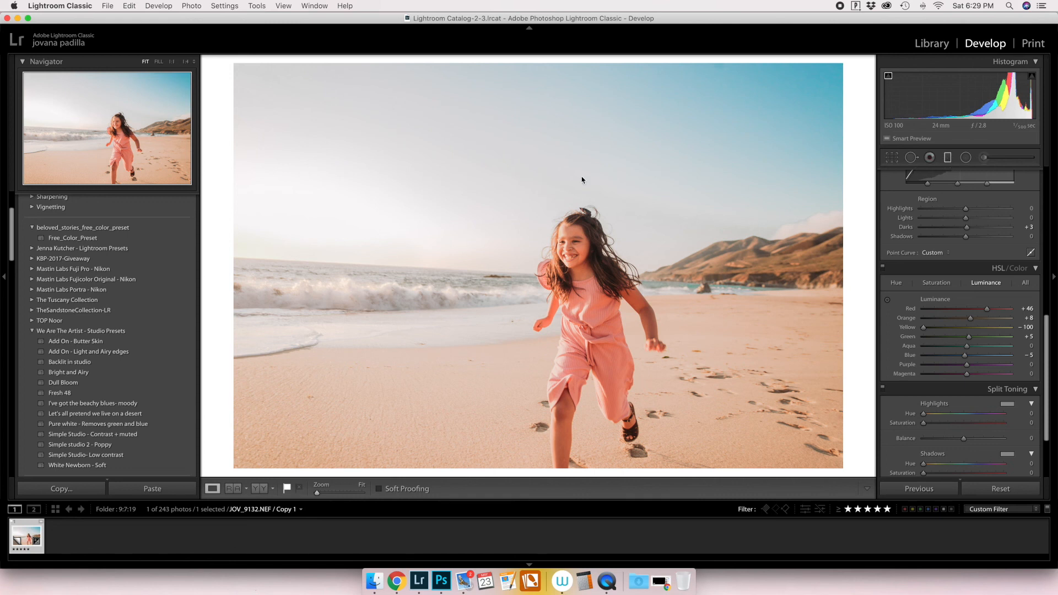
Place a diagonal graduated filter from the photo's upper-left corner across the sky, and reset its Exposure, Saturation and Dehaze.
key(m)
drag(231, 55, 494, 397)
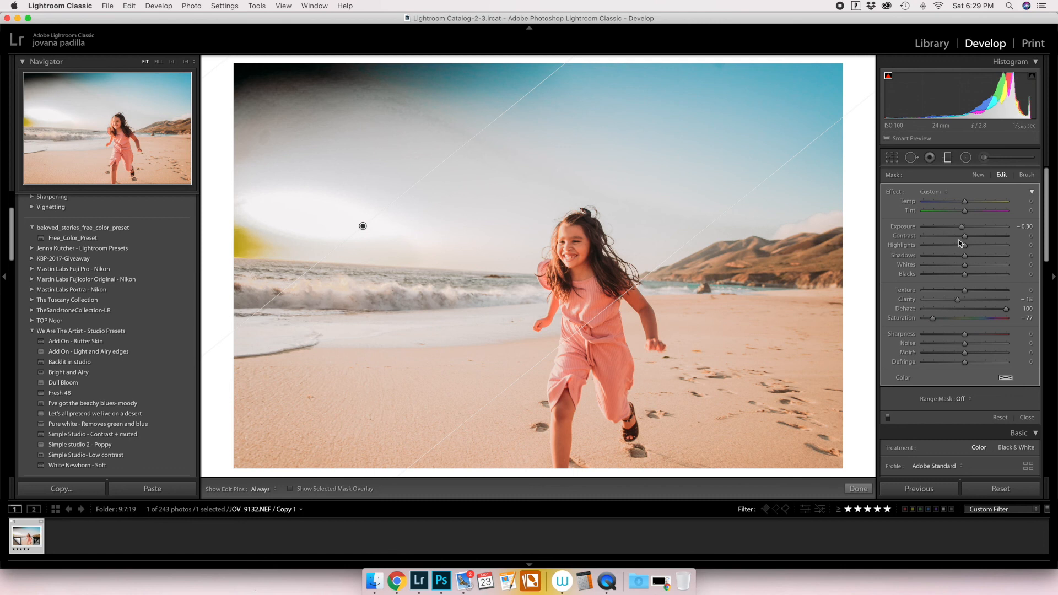
double_click(902, 226)
double_click(903, 319)
double_click(904, 308)
Set the graduated filter to Temp -14, Tint 19, Exposure -1.14, Highlights -55, Whites 3 and Saturation 39, and finish the filter.
drag(965, 227, 953, 227)
drag(965, 201, 952, 202)
mouse_move(965, 211)
mouse_down()
mouse_move(985, 211)
mouse_move(973, 211)
mouse_up()
drag(965, 319, 982, 319)
drag(965, 246, 942, 246)
drag(965, 266, 947, 267)
drag(953, 202, 963, 202)
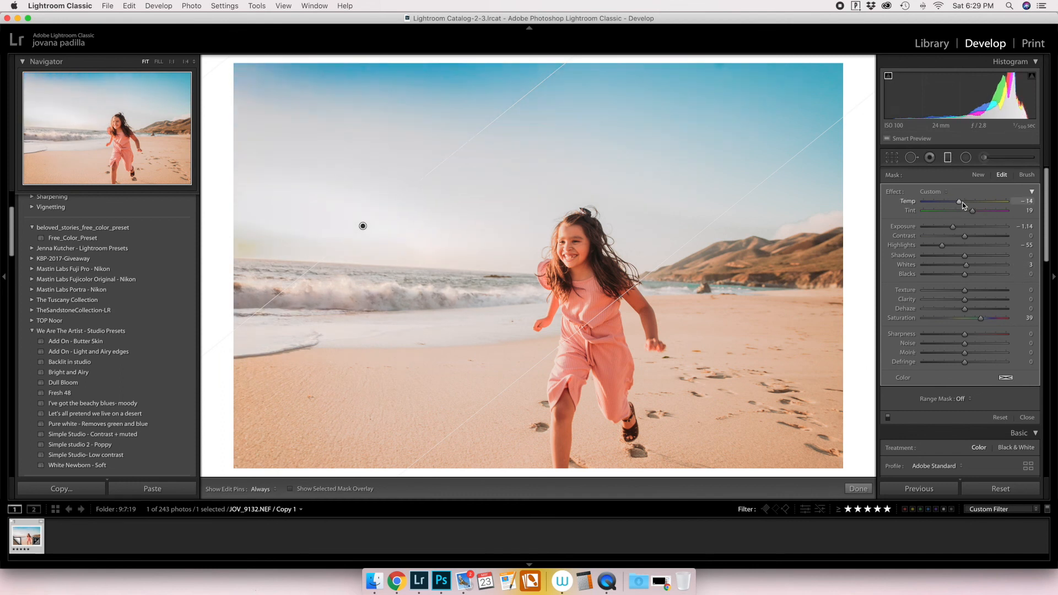
click(857, 489)
Set the Magenta luminance to +15 and the photo's overall Clarity to -9.
scroll(991, 379, down, 10)
scroll(980, 412, up, 2)
scroll(979, 411, down, 10)
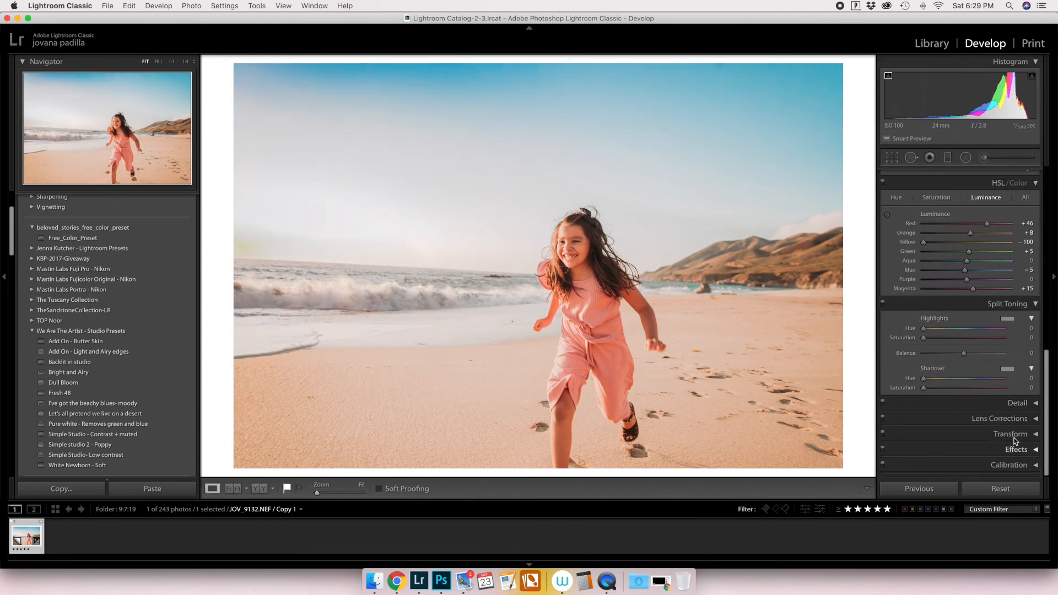
click(1025, 310)
click(1024, 312)
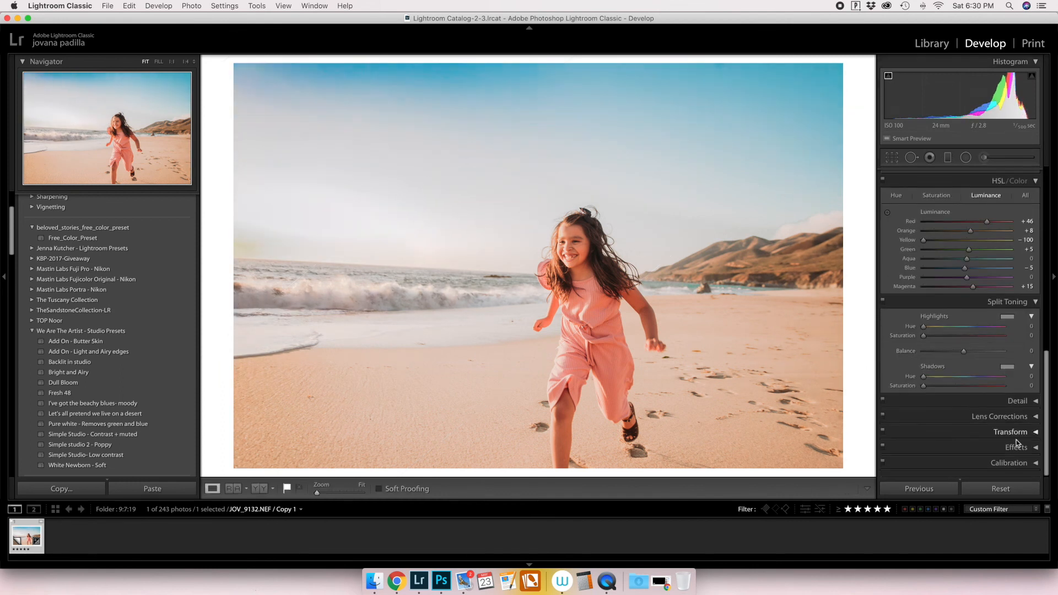
click(1017, 445)
drag(964, 379, 969, 380)
scroll(969, 379, up, 10)
drag(962, 230, 965, 230)
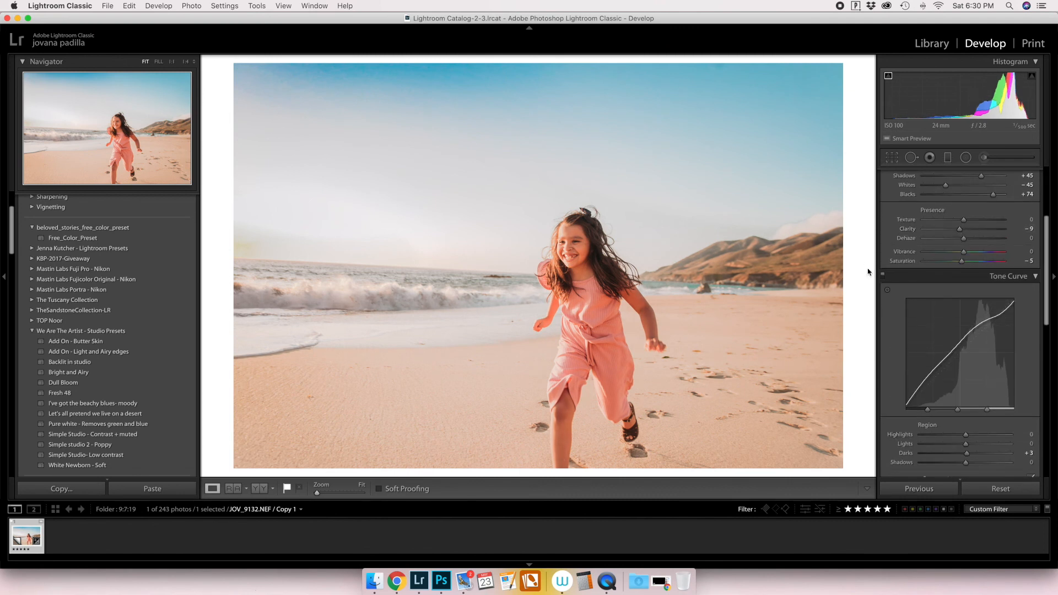
Start a brush mask on the sky just above the surf, with Temp -21 and Tint 27.
key(k)
key(h)
click(347, 269)
drag(967, 310, 966, 300)
mouse_move(965, 202)
mouse_down()
mouse_move(980, 202)
mouse_move(956, 202)
mouse_up()
drag(965, 211, 976, 212)
Paint the brush mask across the sky above the waves, lower its overall effect amount and finish the adjustment.
key(h)
drag(424, 293, 224, 203)
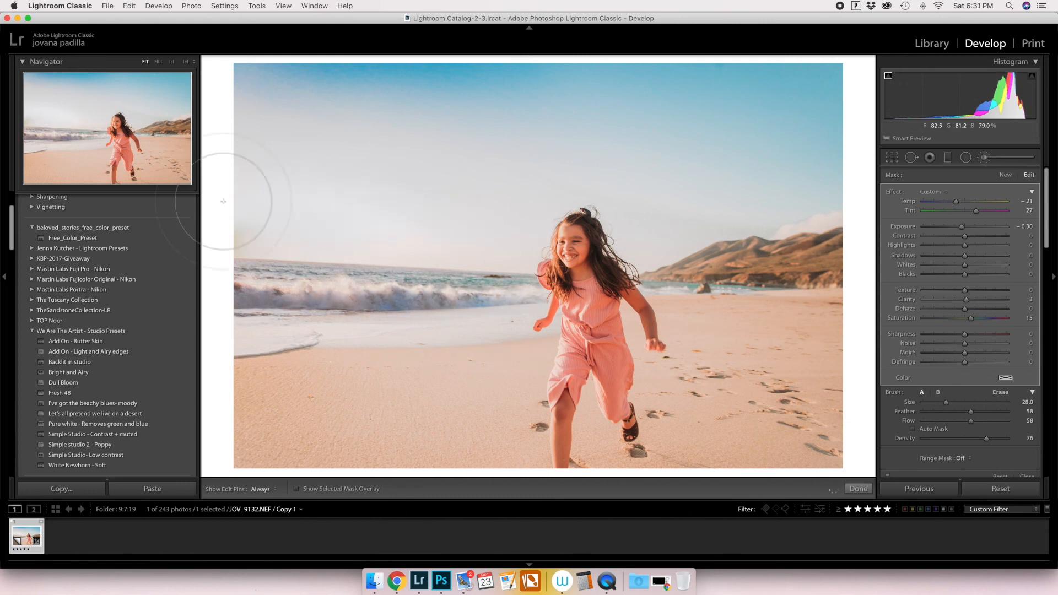
click(1032, 192)
drag(942, 203, 924, 202)
click(859, 489)
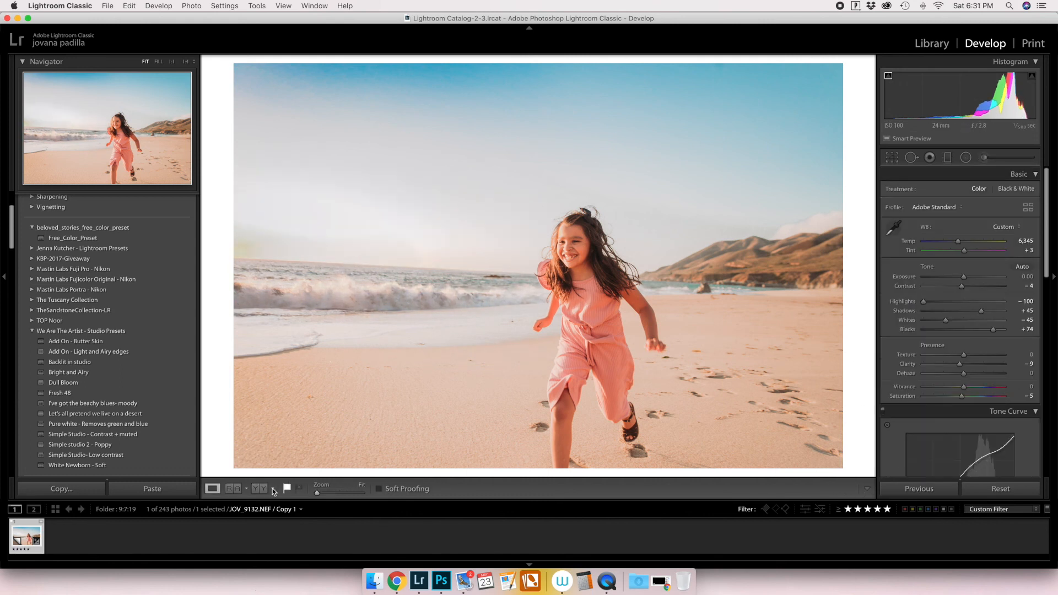
Compare the photo before and after side by side, and try a Tint of +19.
key(y)
click(273, 489)
click(260, 468)
scroll(971, 335, down, 10)
drag(971, 345, 968, 345)
scroll(1013, 313, up, 10)
drag(1013, 251, 1022, 250)
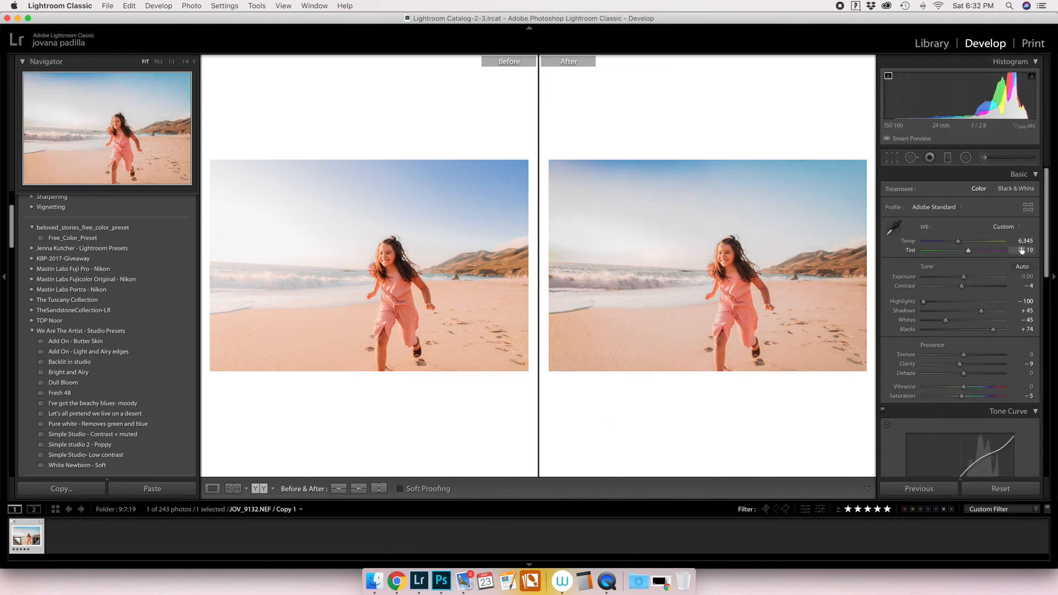
key(y)
Reset the Tint, and check the edit against the original by resetting all settings and undoing that reset.
double_click(910, 251)
drag(1021, 251, 1024, 241)
click(1010, 492)
key(super+z)
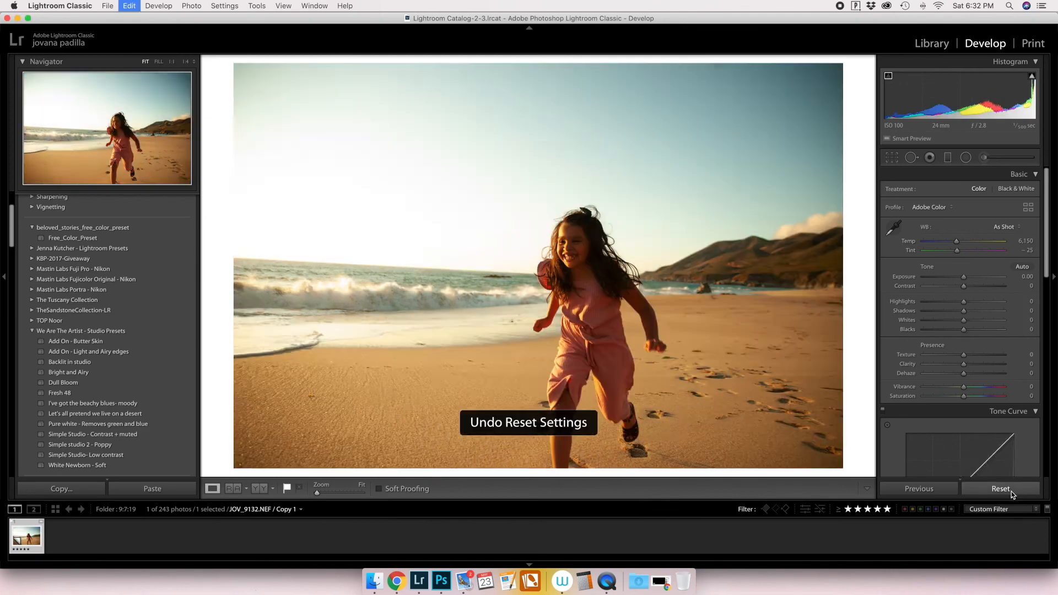